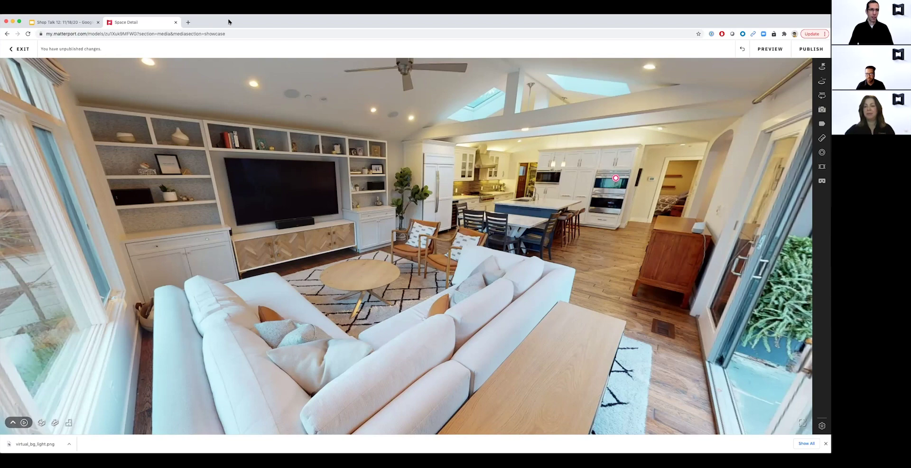
# Reload the 123 Main St. space page, open its showcase for editing and publish the pending changes.
pyautogui.press('super+r')
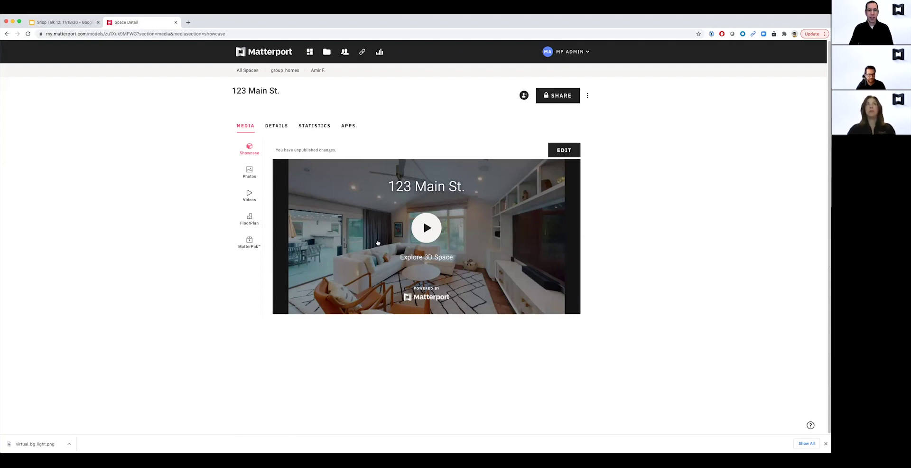
pyautogui.click(564, 150)
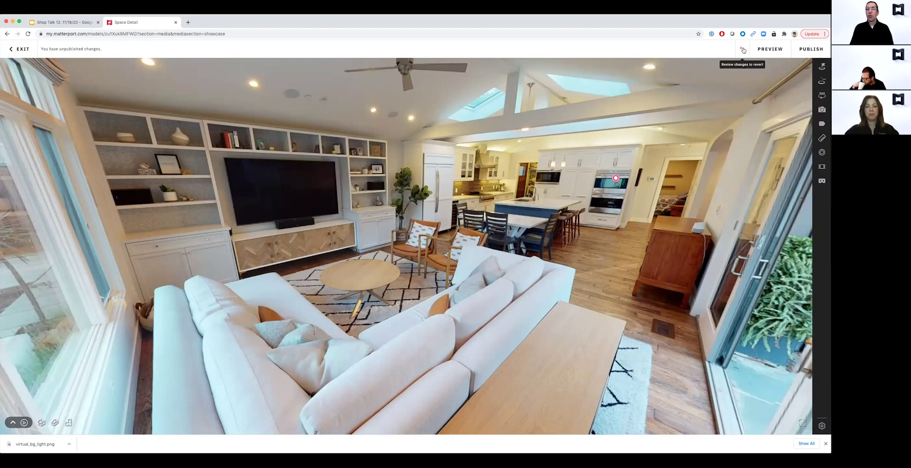
pyautogui.click(809, 48)
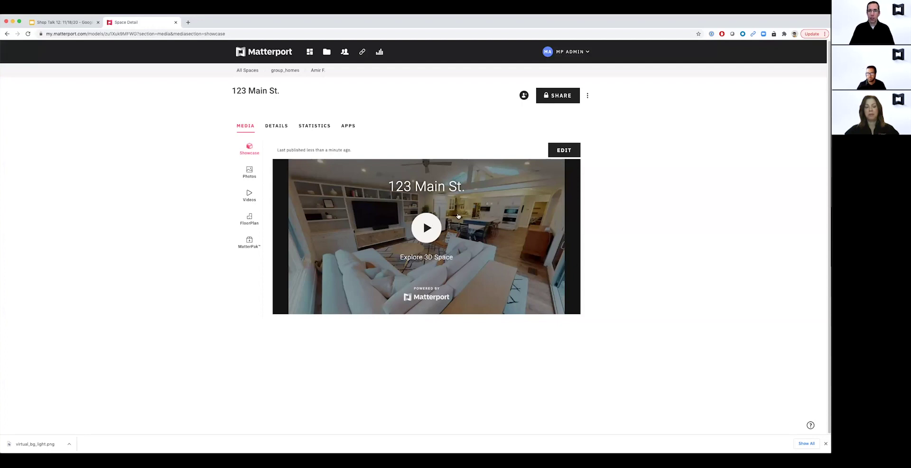
# Play the published 123 Main St. showcase, and inspect the Start Location tool in the editor without changing it.
pyautogui.click(424, 230)
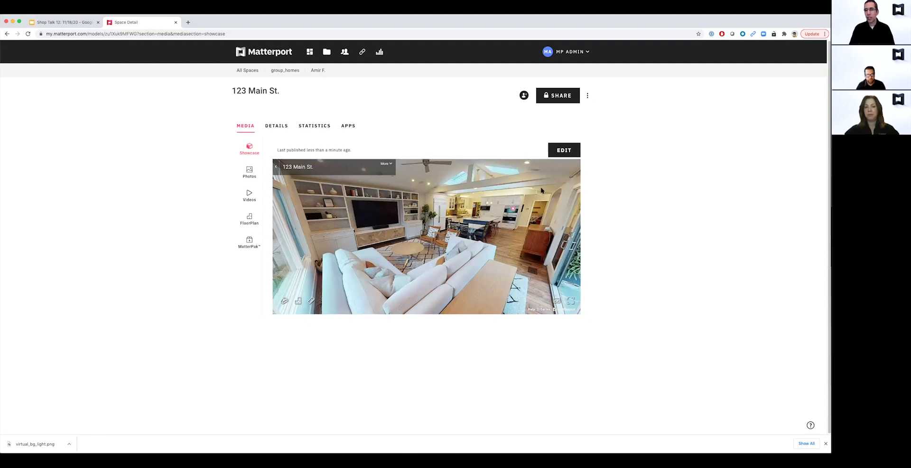
pyautogui.click(563, 150)
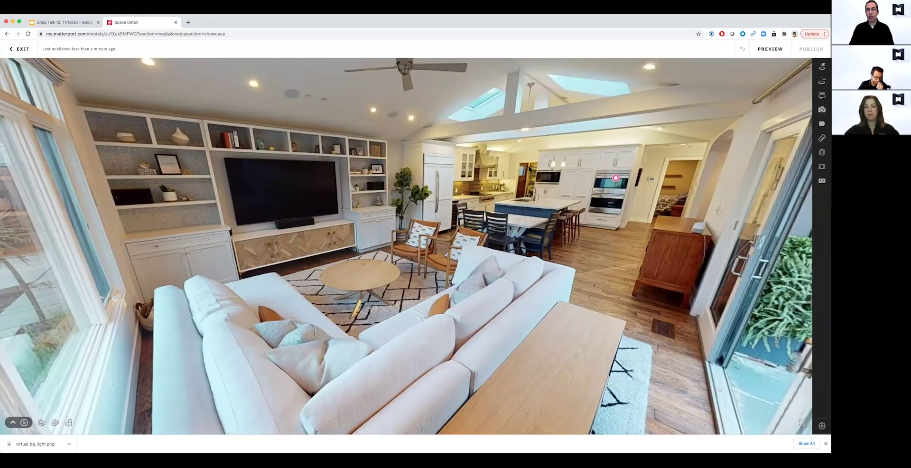
pyautogui.click(821, 66)
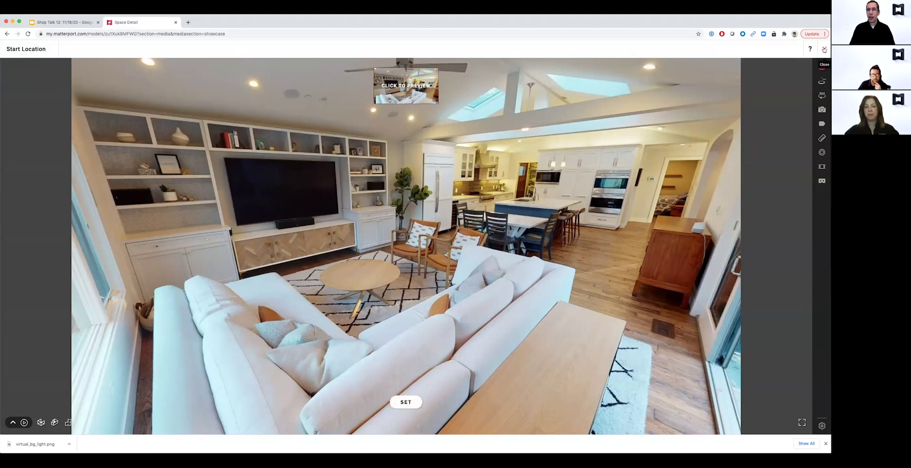
pyautogui.click(824, 49)
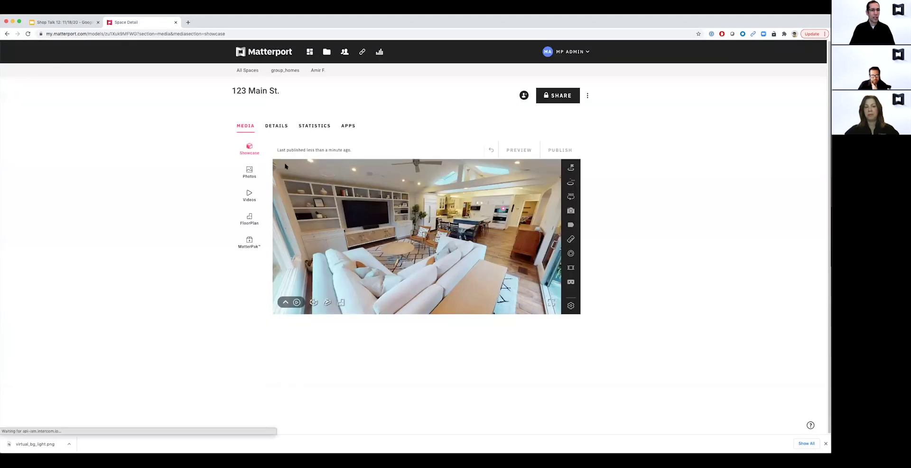
# Set the dollhouse overview photo from the space's photo gallery as the start location.
pyautogui.click(249, 172)
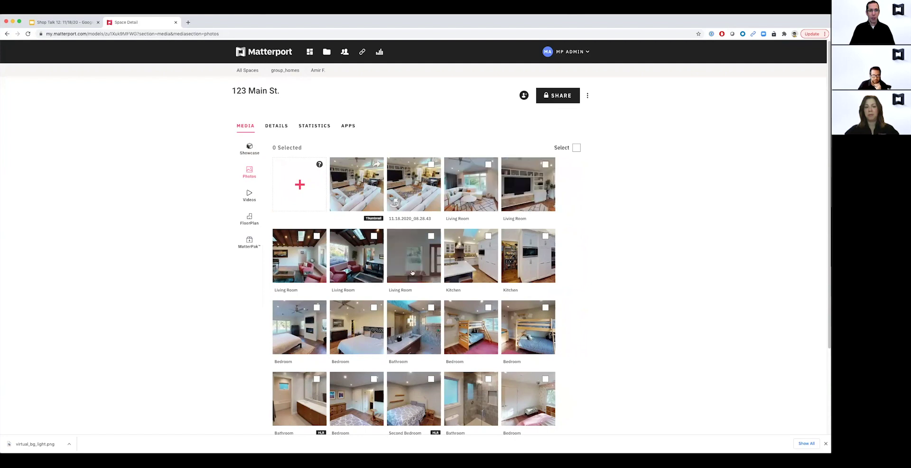
pyautogui.scroll(-3, 416, 291)
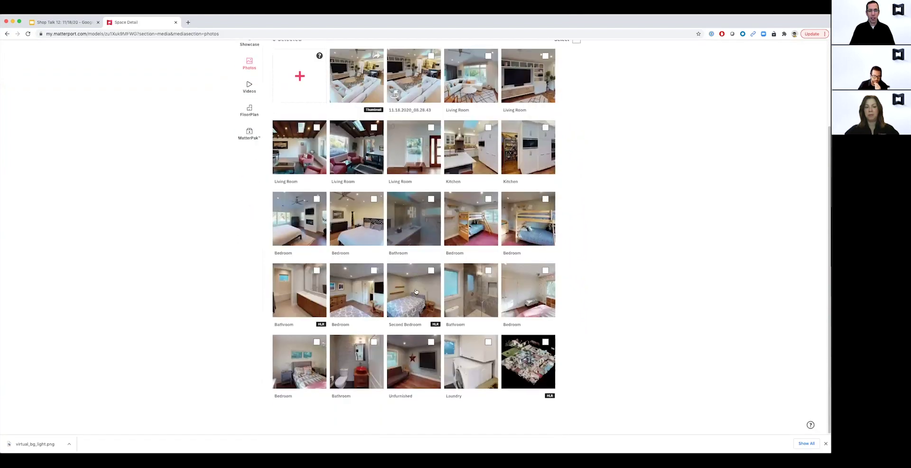
pyautogui.scroll(3, 416, 291)
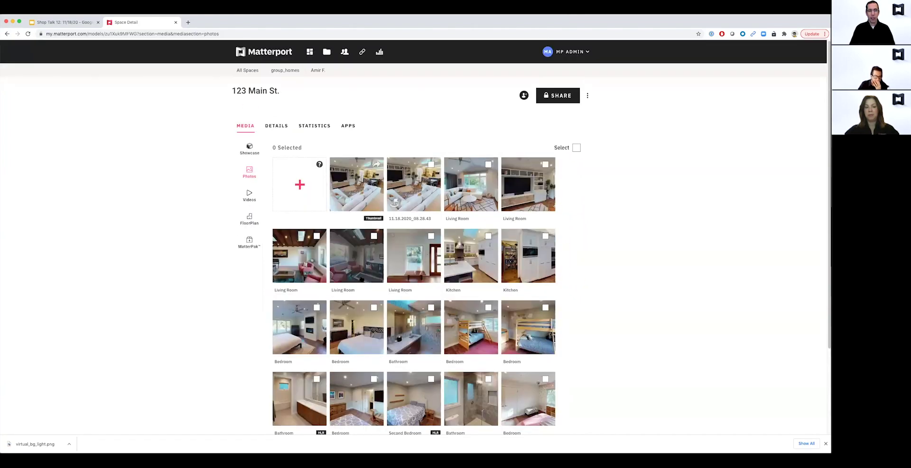
pyautogui.scroll(-3, 424, 270)
pyautogui.scroll(2, 435, 263)
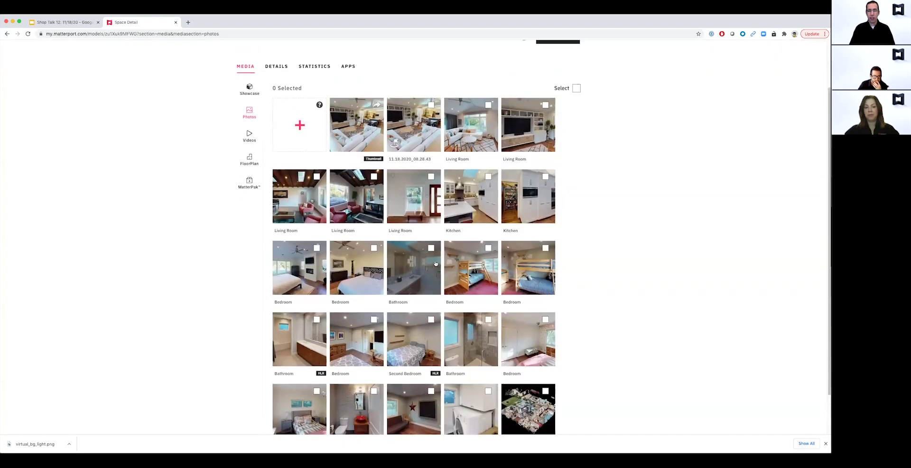
pyautogui.click(527, 415)
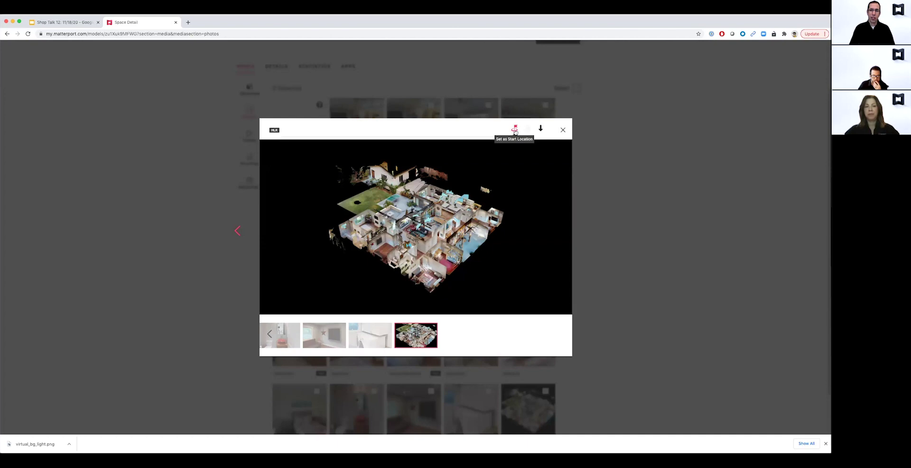
pyautogui.click(514, 130)
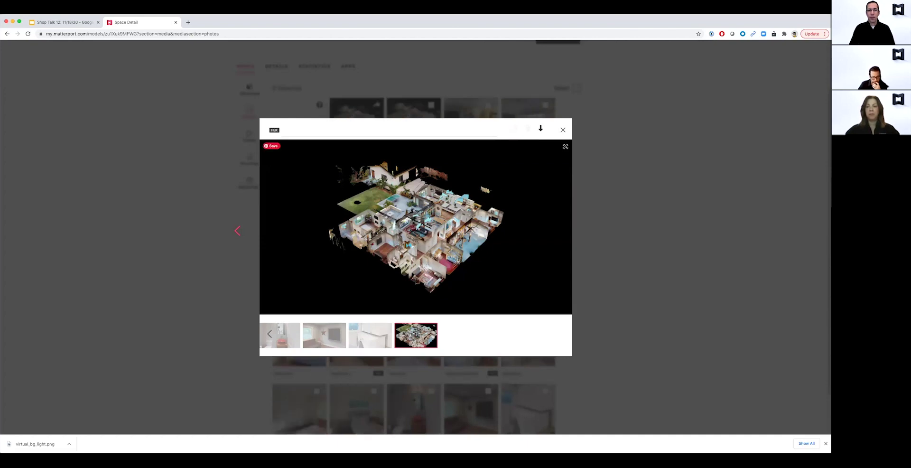
pyautogui.click(564, 130)
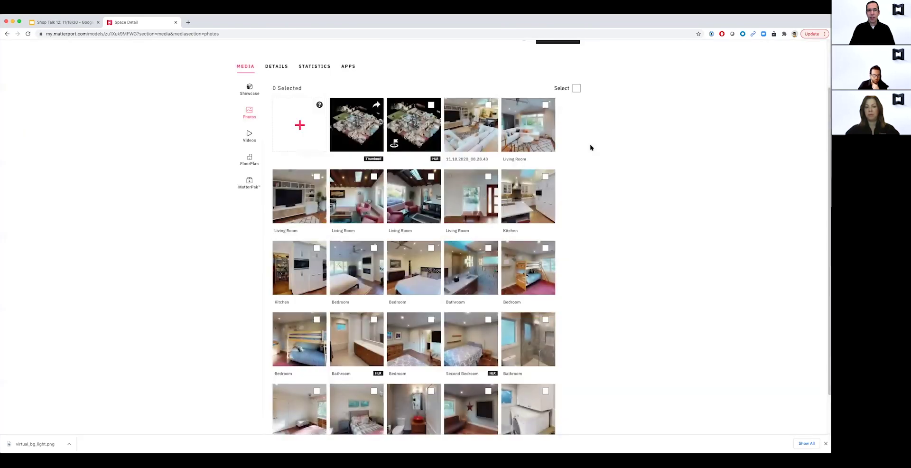
pyautogui.scroll(2, 400, 138)
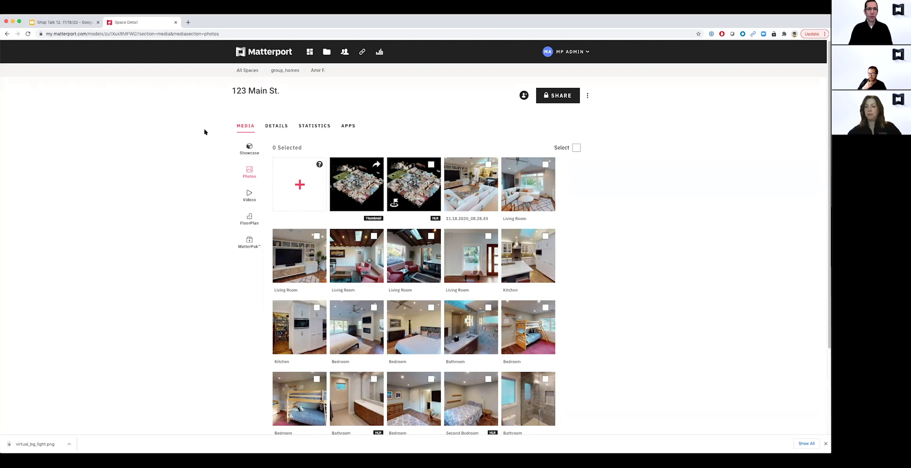
# Reopen the 123 Main St. showcase for editing and switch to the dollhouse view.
pyautogui.click(249, 151)
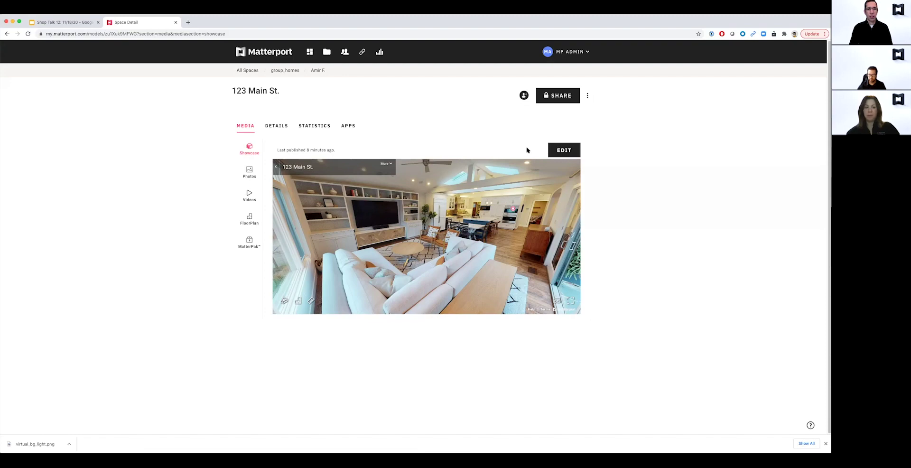
pyautogui.click(565, 151)
pyautogui.click(443, 209)
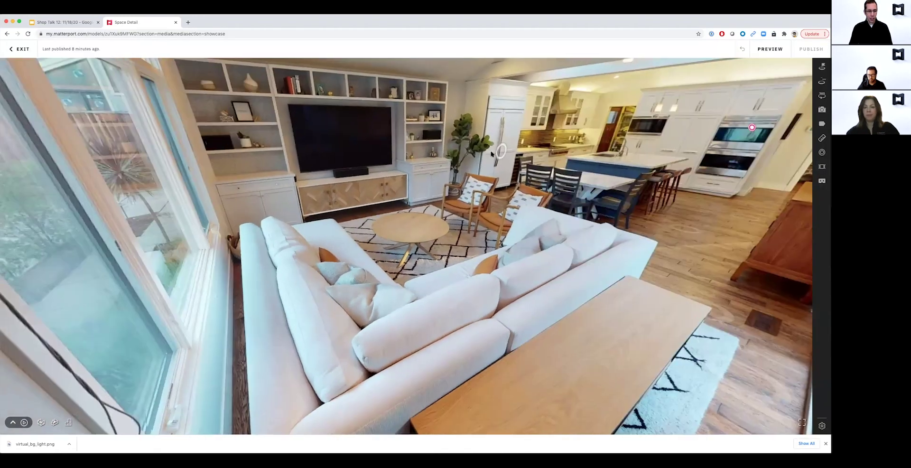
pyautogui.press('2')
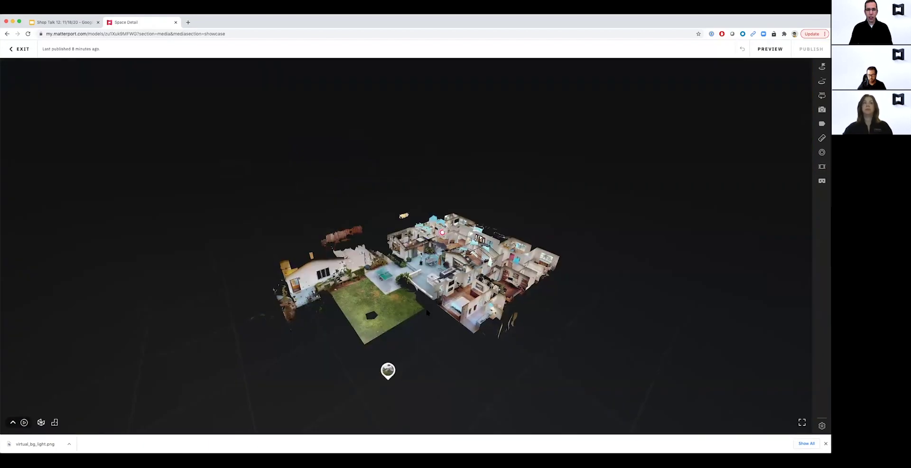
# Examine the dollhouse model from several sides, covering the yard, living room, kitchen and patio entrance.
pyautogui.moveTo(475, 332); pyautogui.dragTo(571, 299)
pyautogui.scroll(5, 437, 283)
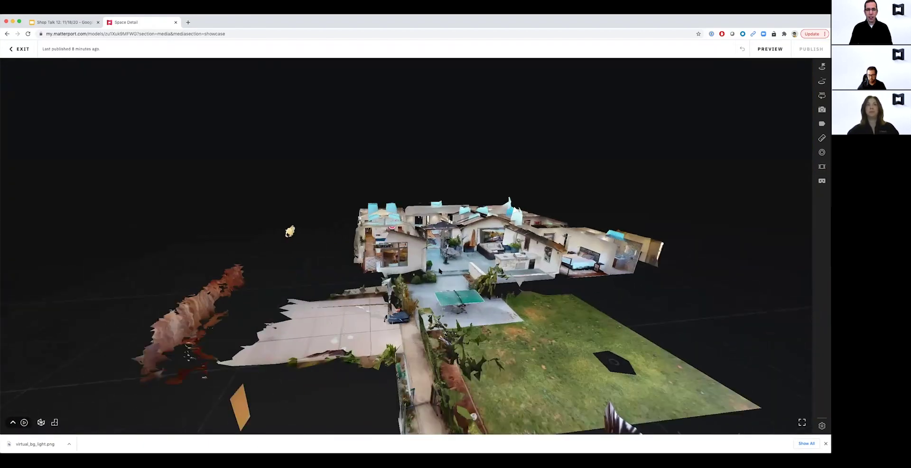
pyautogui.scroll(3, 437, 282)
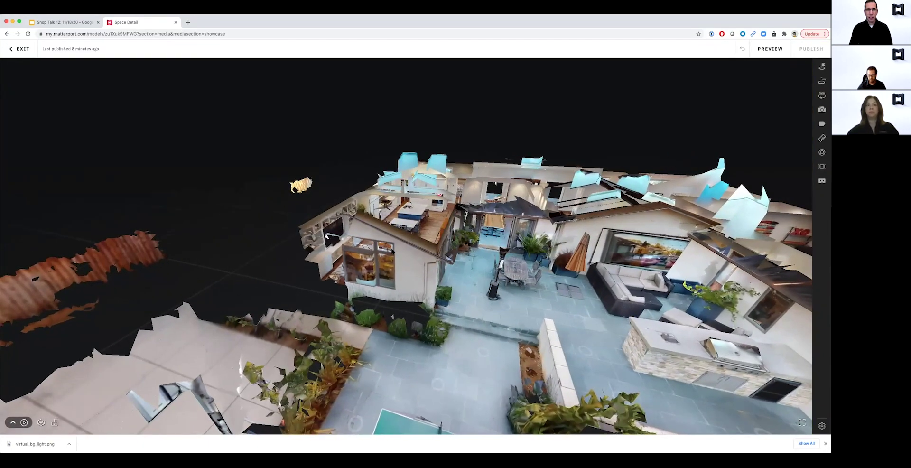
pyautogui.moveTo(389, 231); pyautogui.dragTo(697, 249)
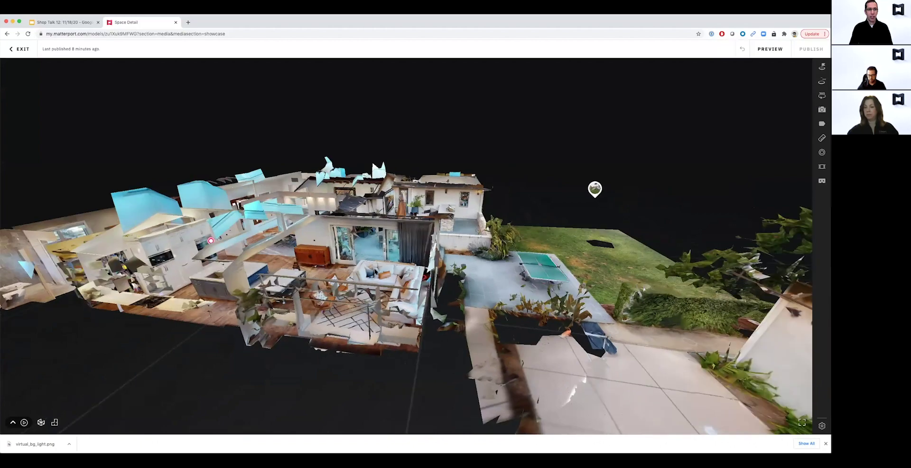
pyautogui.moveTo(403, 249); pyautogui.dragTo(190, 412)
pyautogui.scroll(-3, 520, 268)
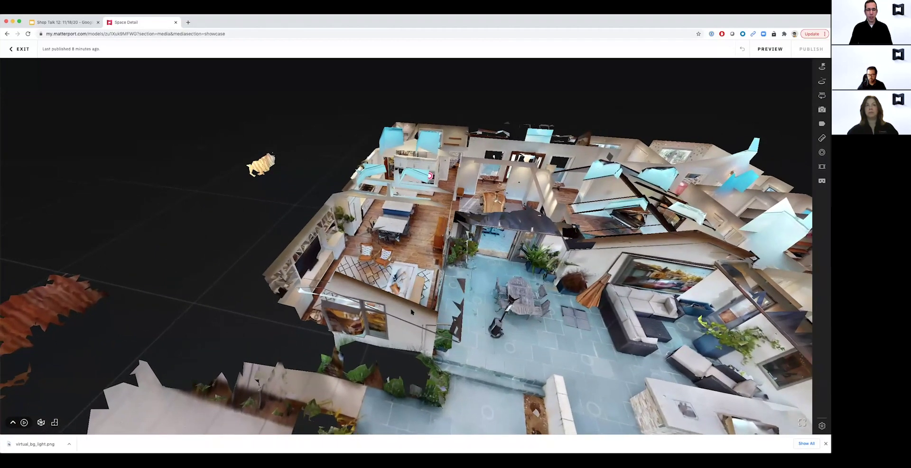
pyautogui.moveTo(411, 312); pyautogui.dragTo(419, 298, button='right')
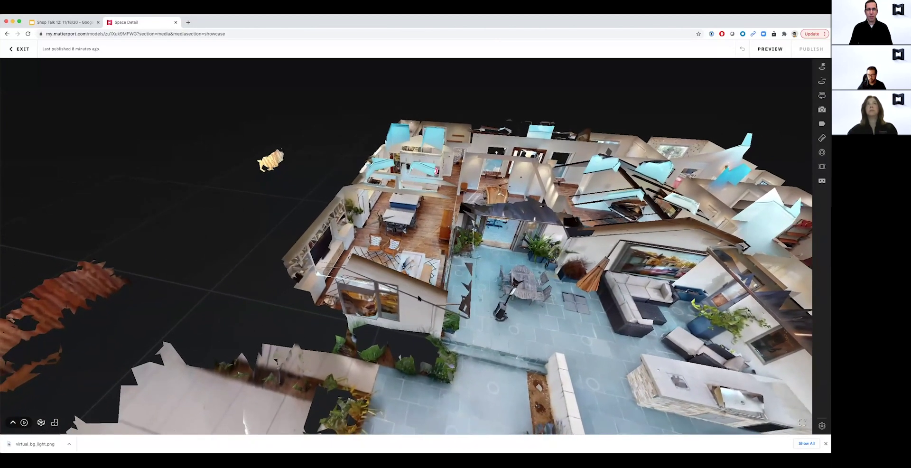
pyautogui.moveTo(419, 298); pyautogui.dragTo(336, 302)
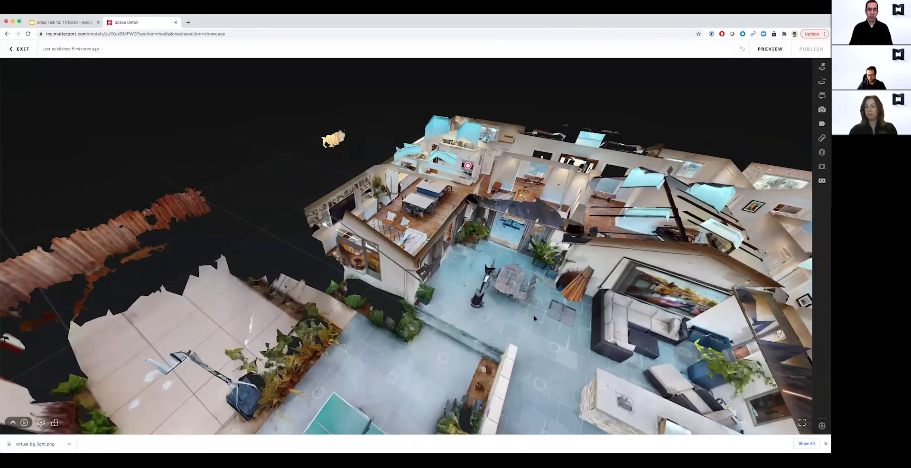
# Examine the patio seating and dining area of the dollhouse up close from angled and overhead viewpoints.
pyautogui.moveTo(418, 315); pyautogui.dragTo(533, 271)
pyautogui.scroll(5, 532, 271)
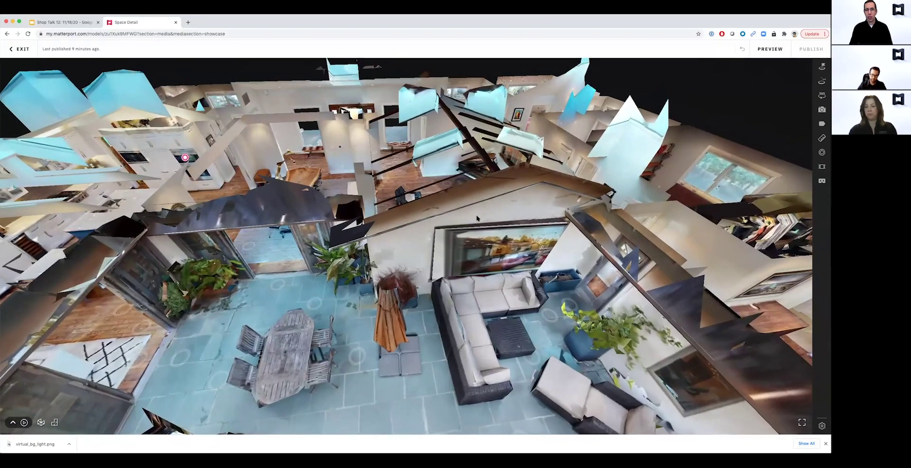
pyautogui.moveTo(508, 247); pyautogui.dragTo(405, 177)
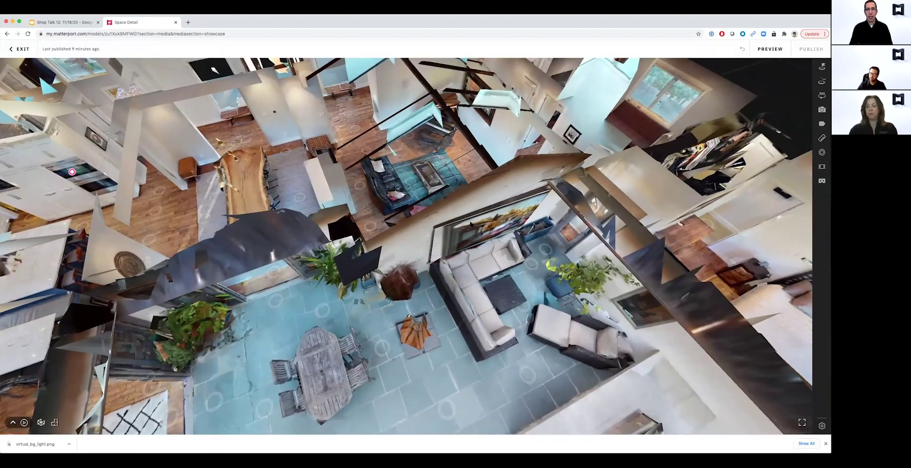
pyautogui.moveTo(494, 238); pyautogui.dragTo(463, 183)
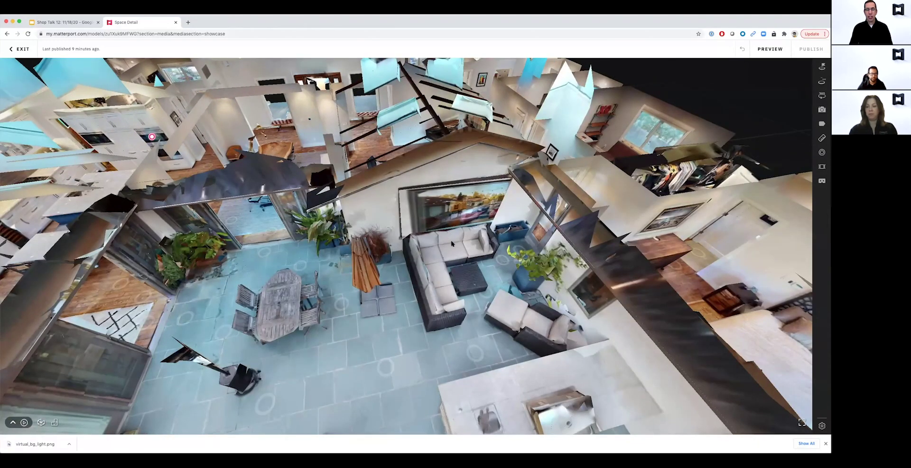
pyautogui.scroll(5, 446, 256)
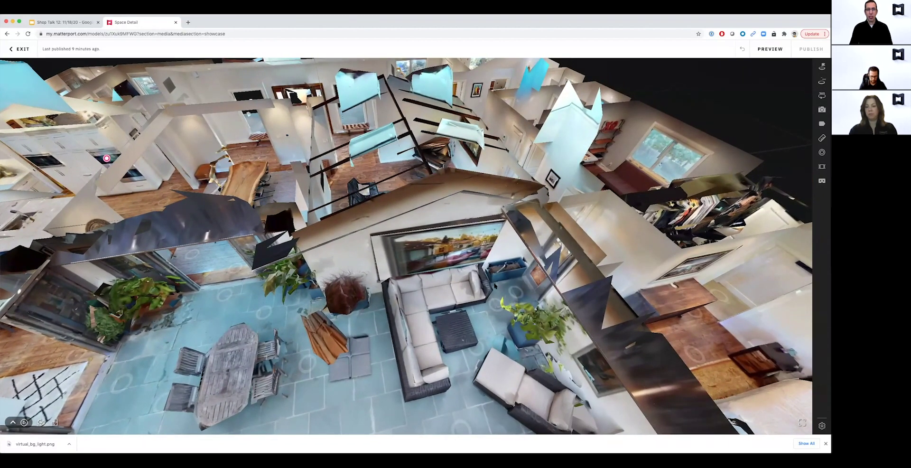
pyautogui.moveTo(452, 303); pyautogui.dragTo(327, 274)
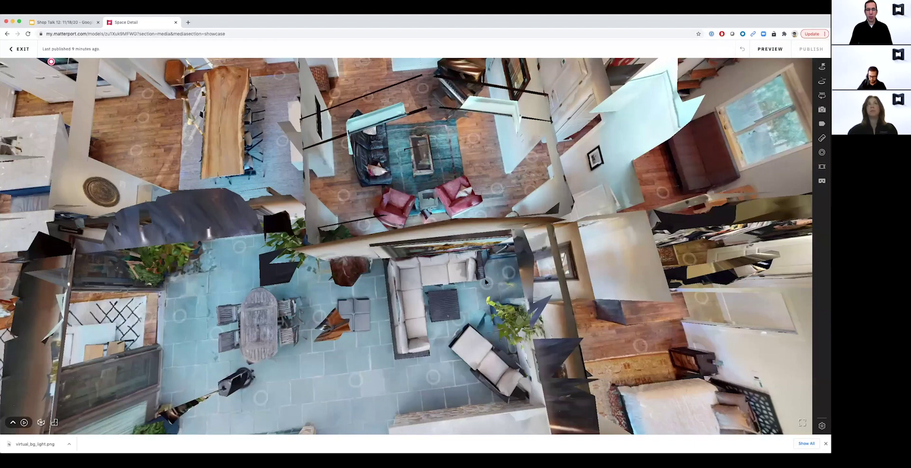
pyautogui.scroll(5, 417, 264)
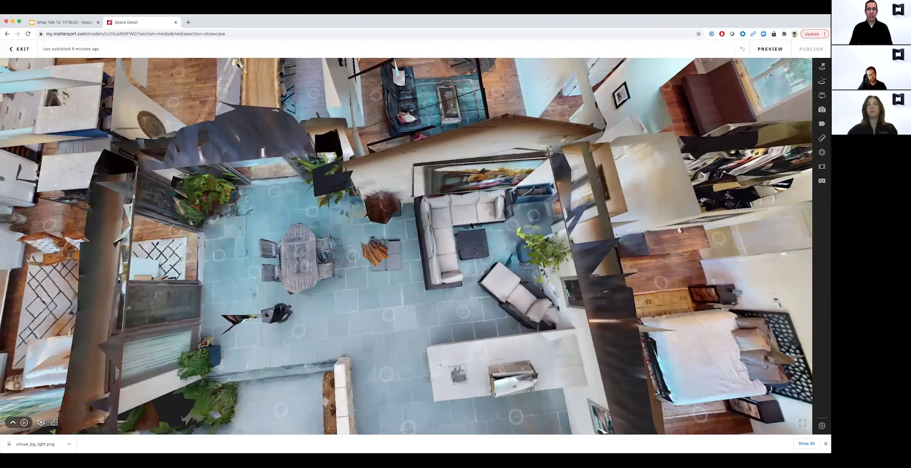
pyautogui.moveTo(471, 224); pyautogui.dragTo(449, 200)
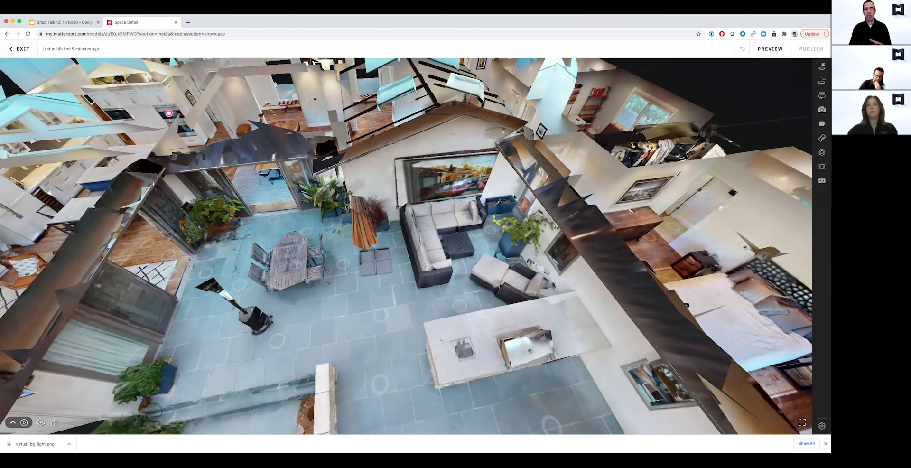
# Open the 360° view placed beyond the backyard lawn and look around from the playset to the house.
pyautogui.scroll(-10, 456, 229)
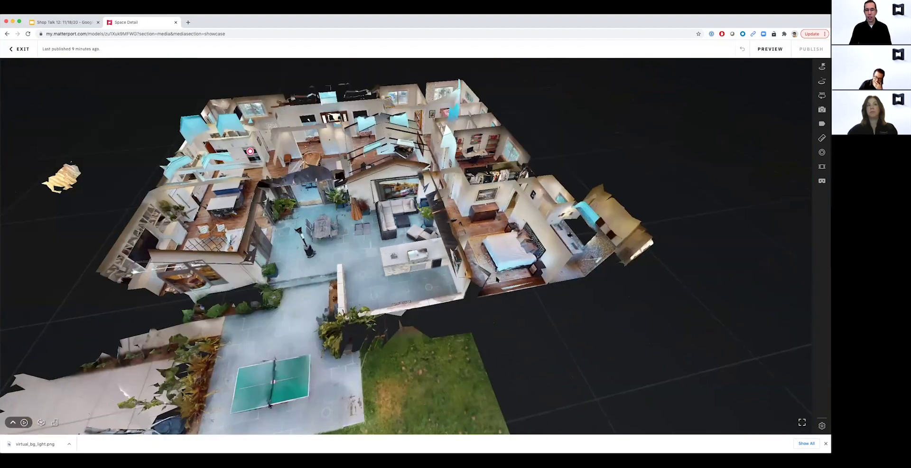
pyautogui.moveTo(497, 279); pyautogui.dragTo(394, 159, button='right')
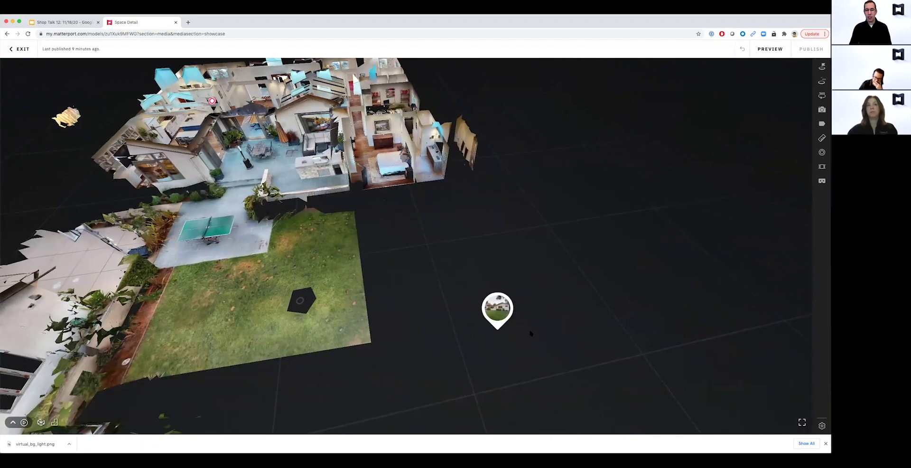
pyautogui.click(505, 315)
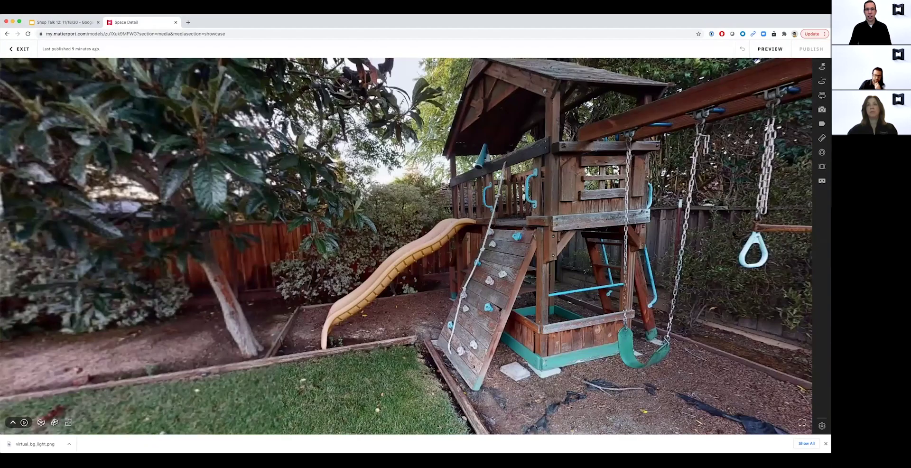
pyautogui.moveTo(500, 309); pyautogui.dragTo(773, 287)
pyautogui.moveTo(246, 289); pyautogui.dragTo(559, 344)
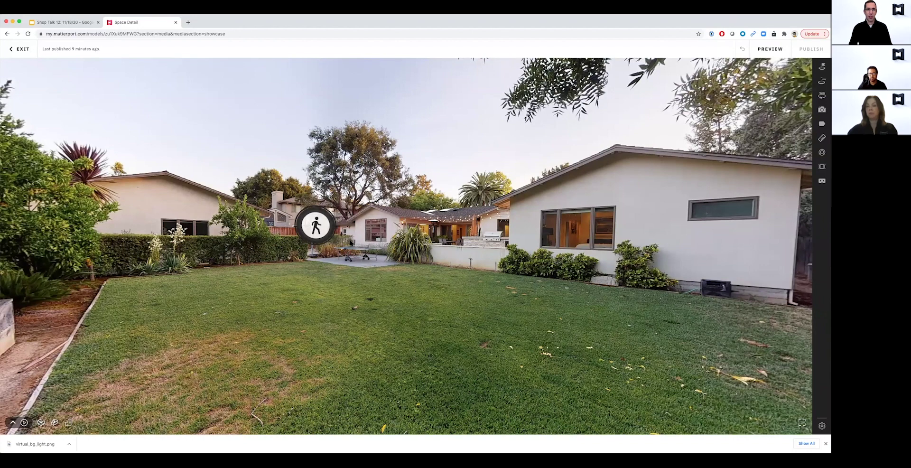
# Return from the 360° view to the backyard lawn scan and look around the house, patio, playset and garden beds.
pyautogui.moveTo(312, 226)
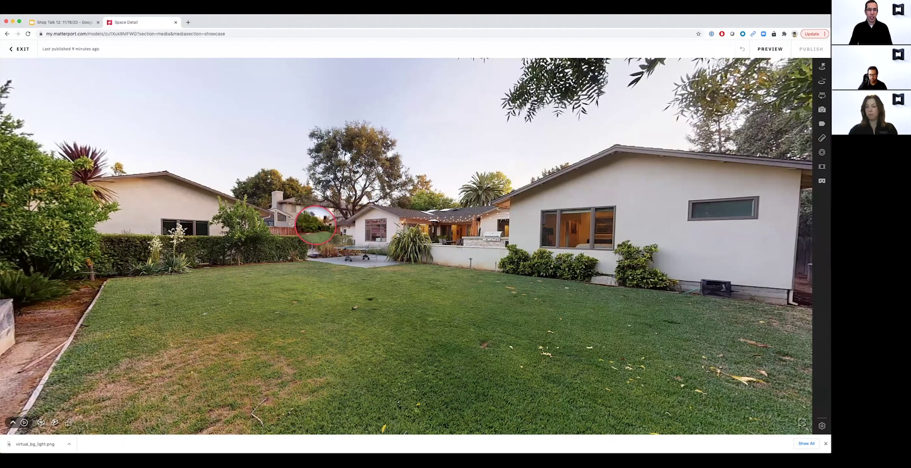
pyautogui.click(314, 224)
pyautogui.moveTo(596, 248); pyautogui.dragTo(460, 277)
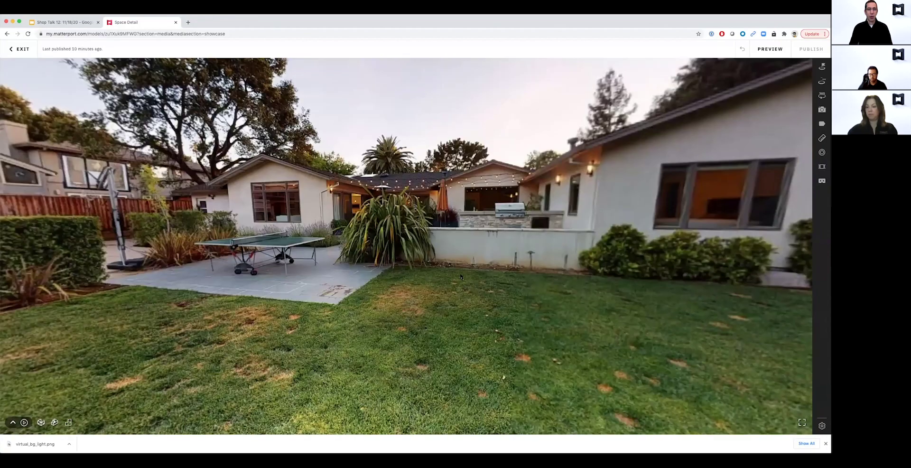
pyautogui.moveTo(124, 272); pyautogui.dragTo(61, 268)
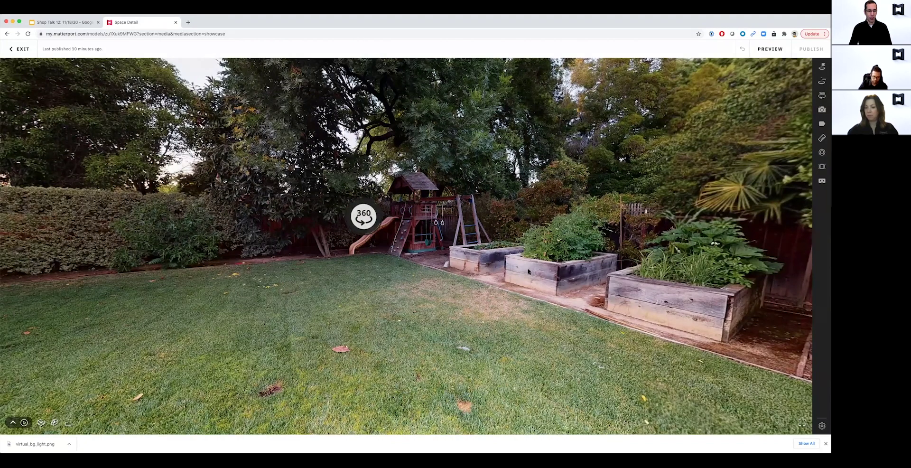
pyautogui.moveTo(287, 294); pyautogui.dragTo(591, 275)
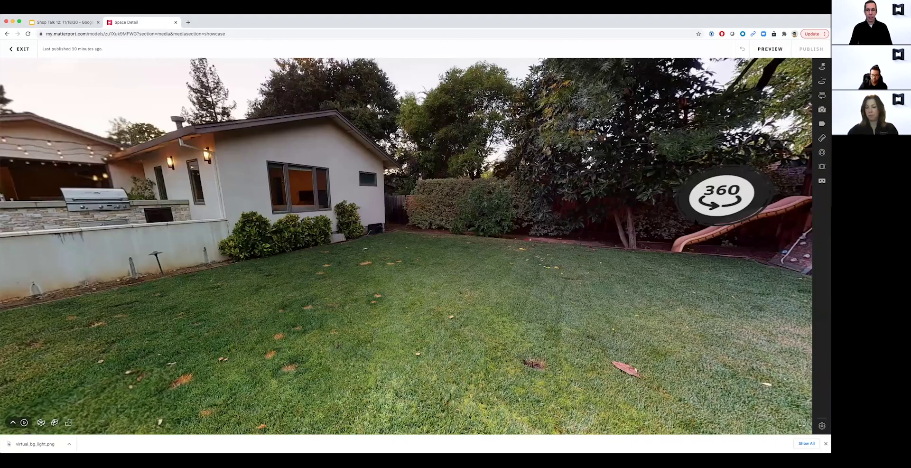
pyautogui.click(400, 294)
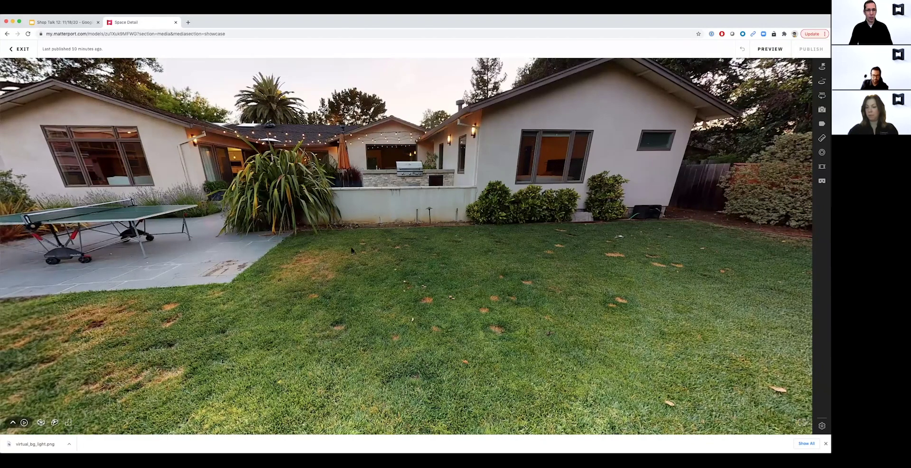
# Switch to the dollhouse view and examine the patio and its surrounding rooms from close, angled and overhead viewpoints.
pyautogui.press('2')
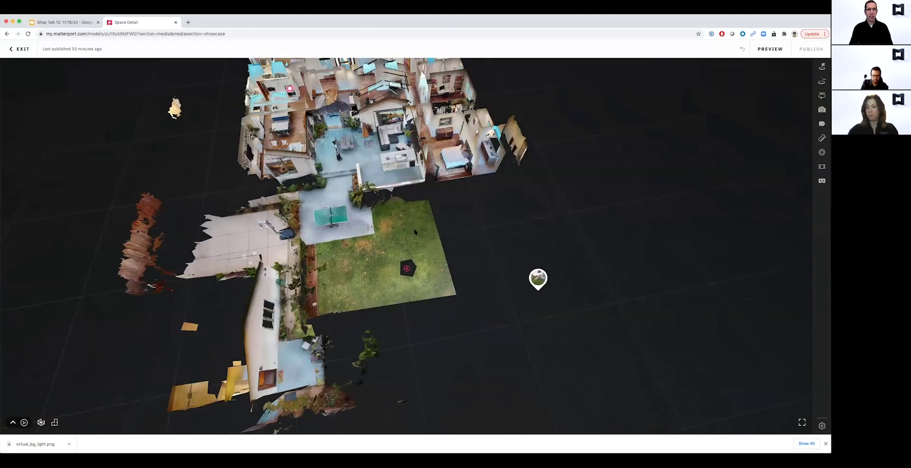
pyautogui.scroll(10, 414, 232)
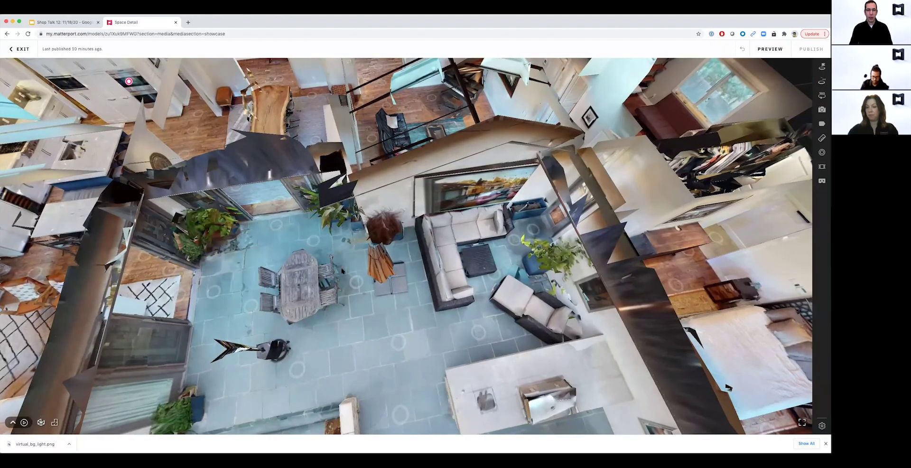
pyautogui.moveTo(402, 332); pyautogui.dragTo(327, 233)
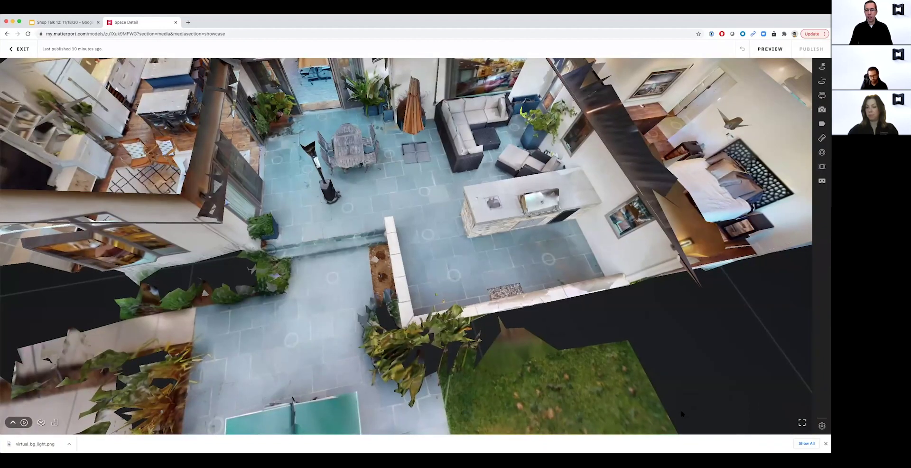
pyautogui.click(459, 260)
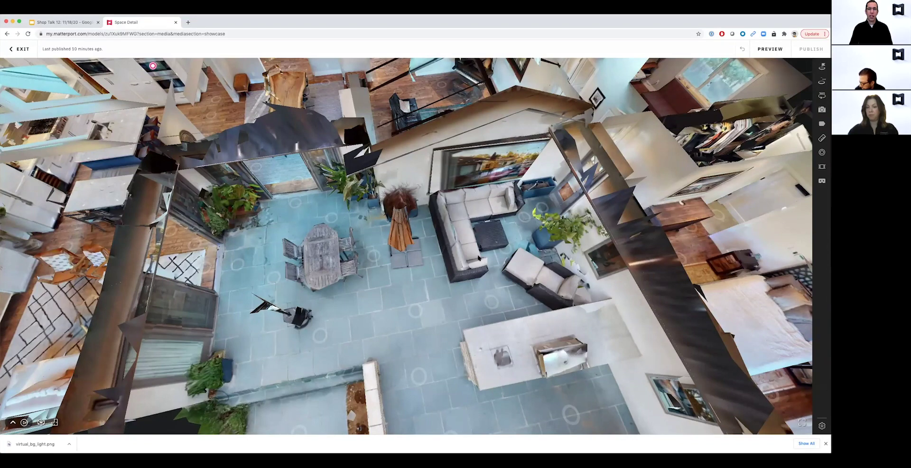
pyautogui.moveTo(480, 259); pyautogui.dragTo(512, 215)
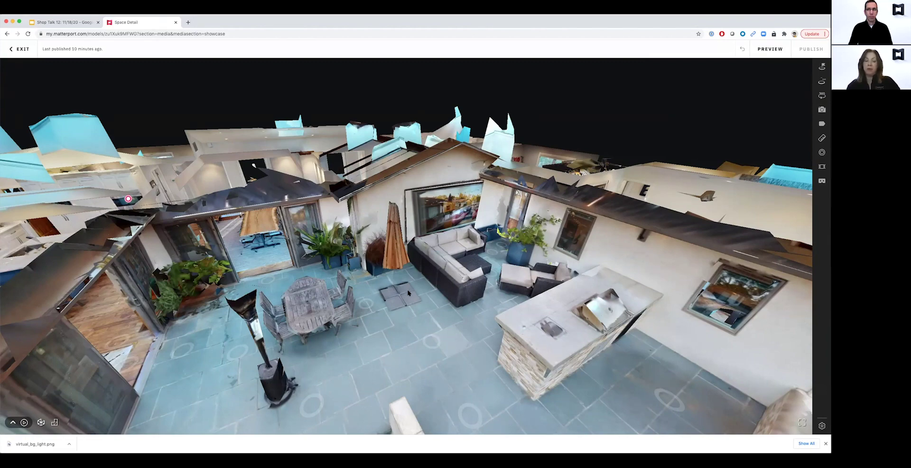
pyautogui.moveTo(412, 294); pyautogui.dragTo(453, 272)
pyautogui.scroll(-3, 455, 271)
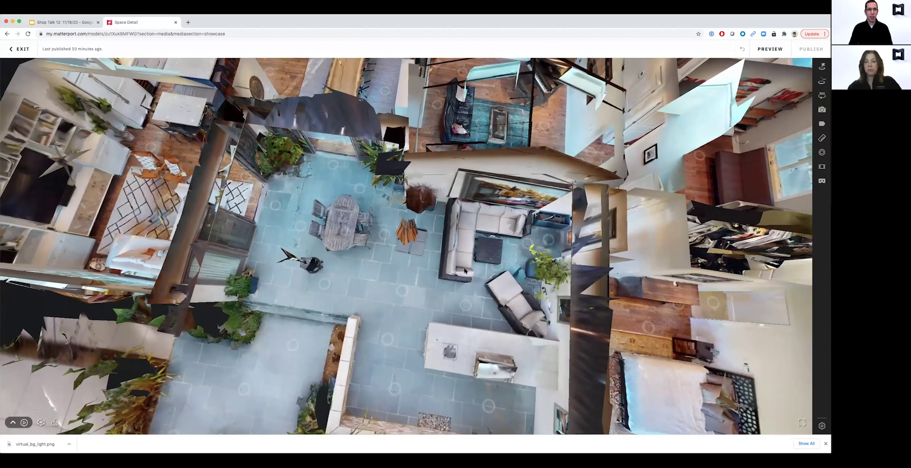
pyautogui.scroll(-3, 456, 272)
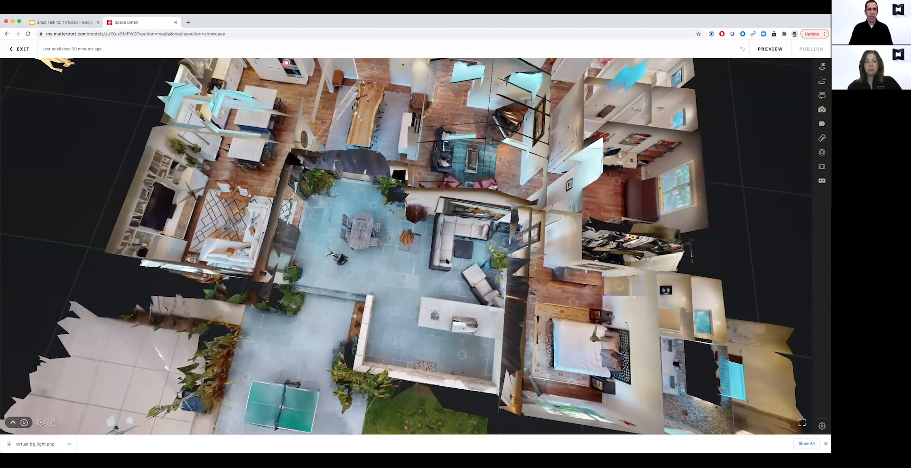
pyautogui.moveTo(450, 268); pyautogui.dragTo(475, 263)
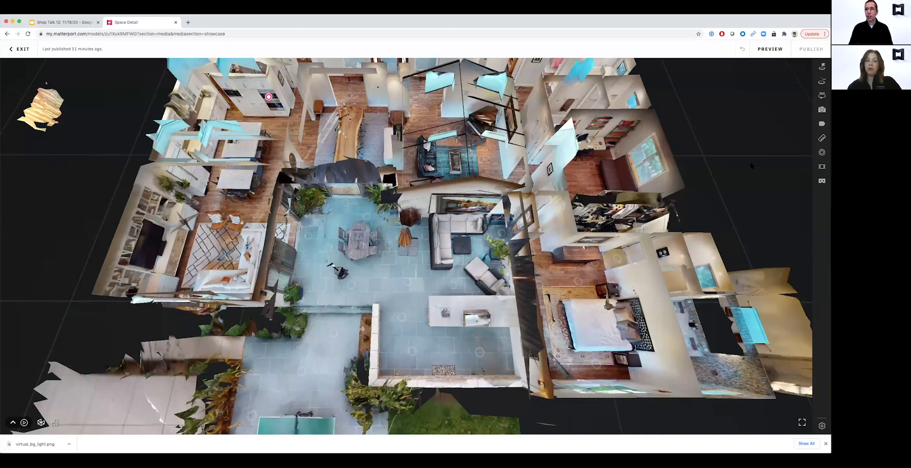
# Show the list of labels and add a "Patio" label over the outdoor seating area on the floor plan.
pyautogui.click(822, 124)
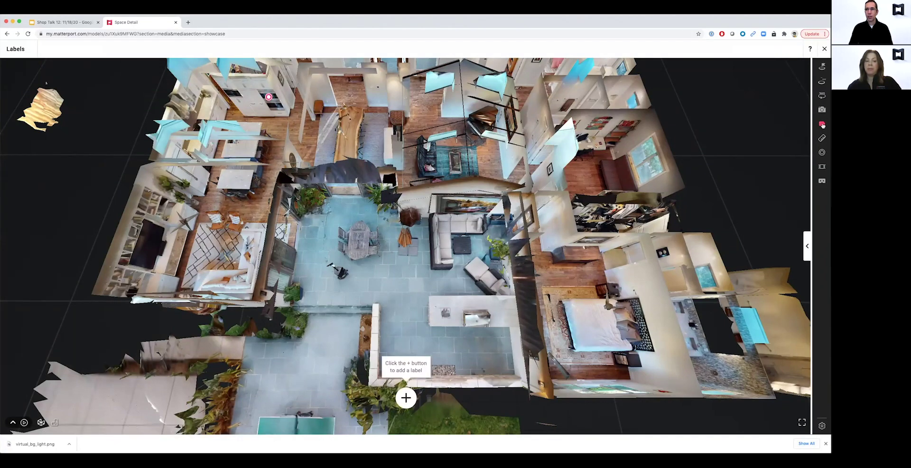
pyautogui.click(806, 246)
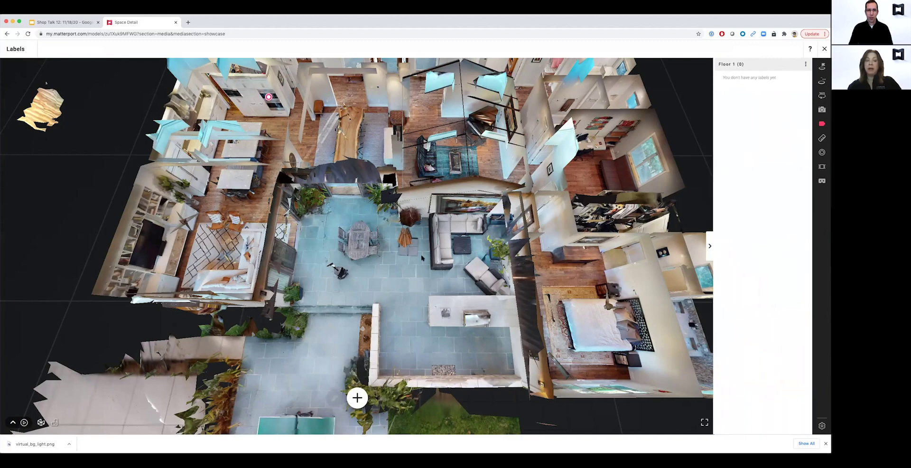
pyautogui.moveTo(397, 301); pyautogui.dragTo(378, 327)
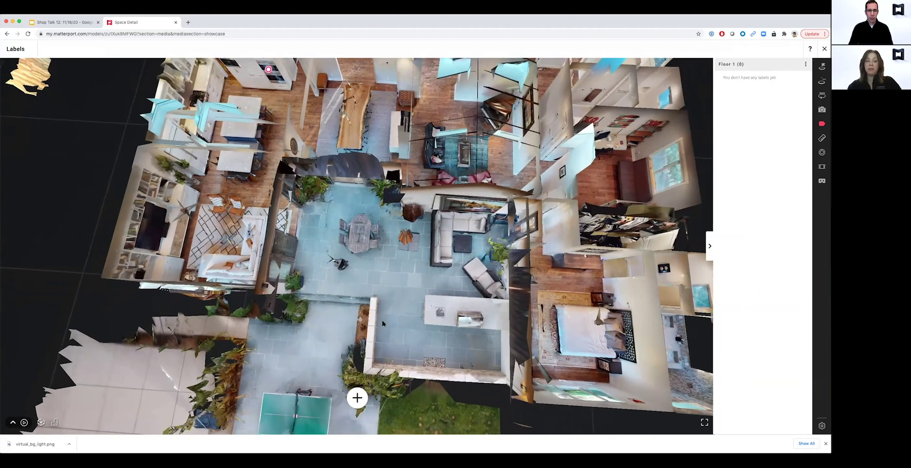
pyautogui.click(365, 401)
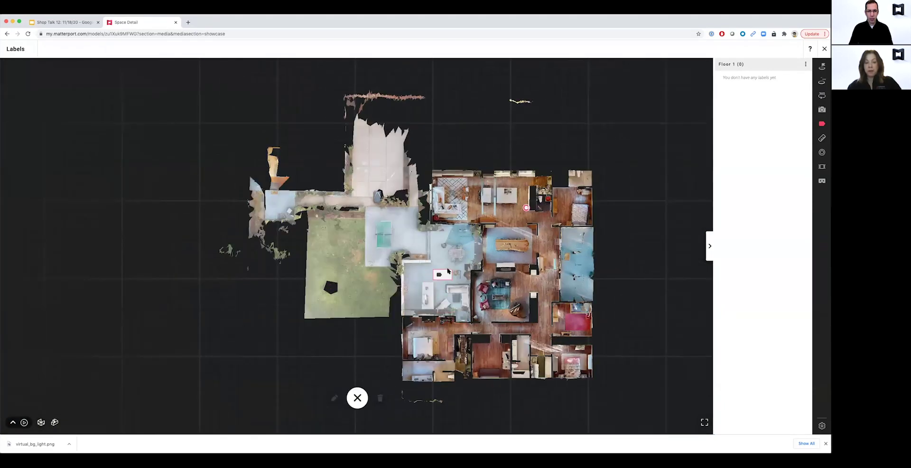
pyautogui.click(434, 276)
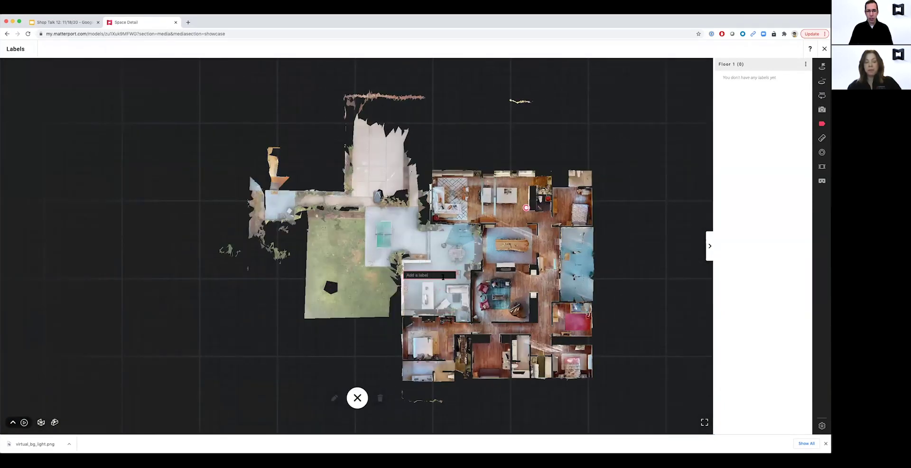
pyautogui.write('Patio')
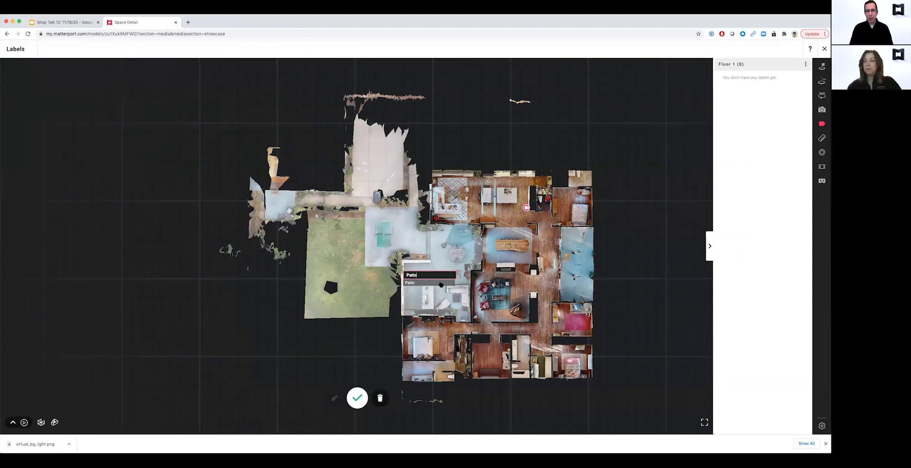
pyautogui.click(437, 289)
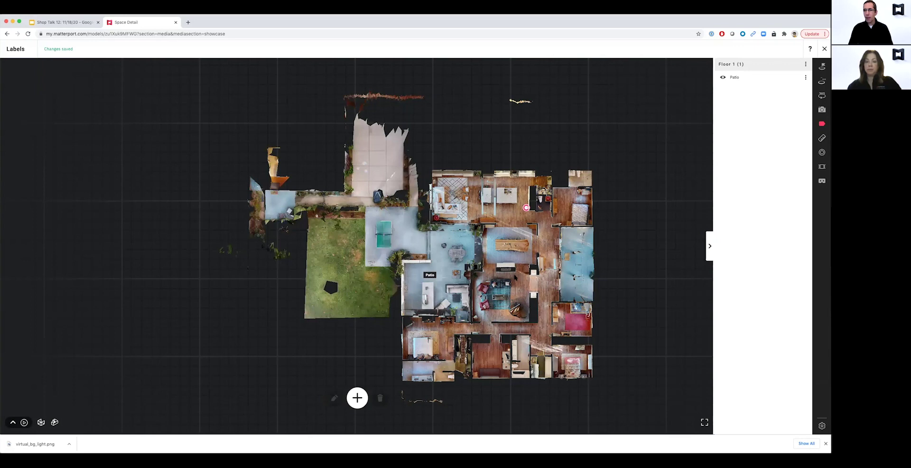
# Add a "Master Bedroom" label over the bedroom directly below the patio, using the suggested name.
pyautogui.click(357, 398)
pyautogui.click(435, 337)
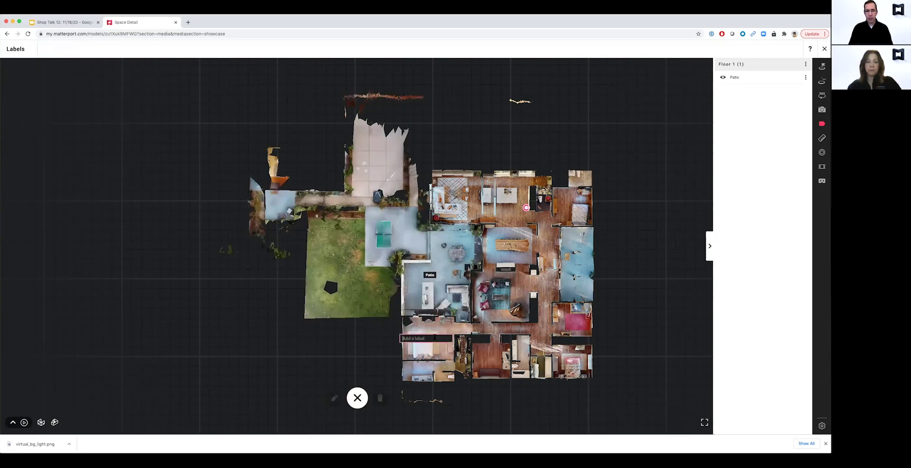
pyautogui.write('Master')
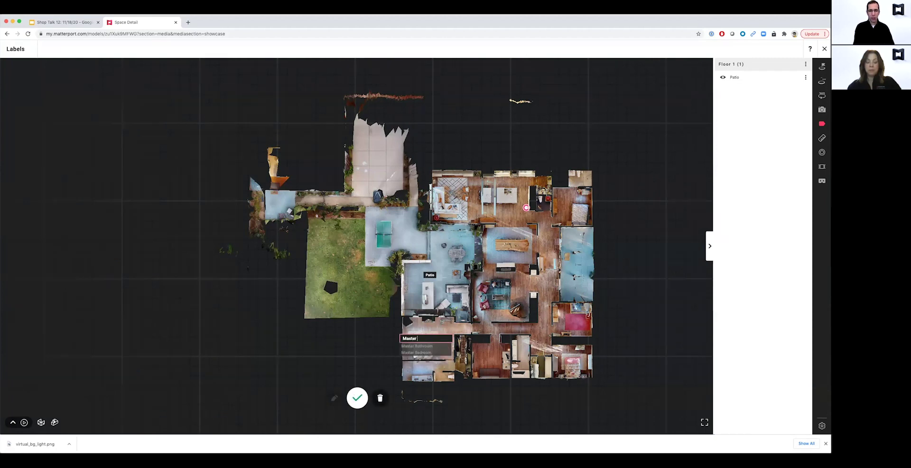
pyautogui.click(419, 352)
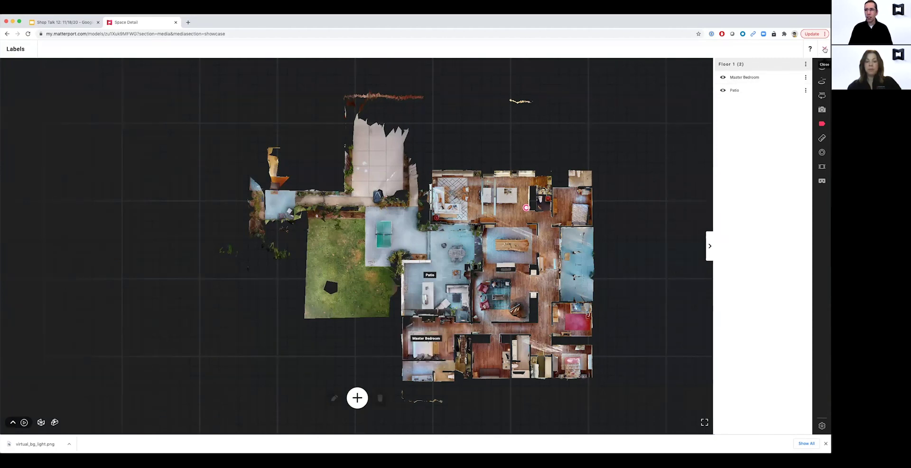
# Finish label editing, publish the changes and open the preview of the space.
pyautogui.click(824, 48)
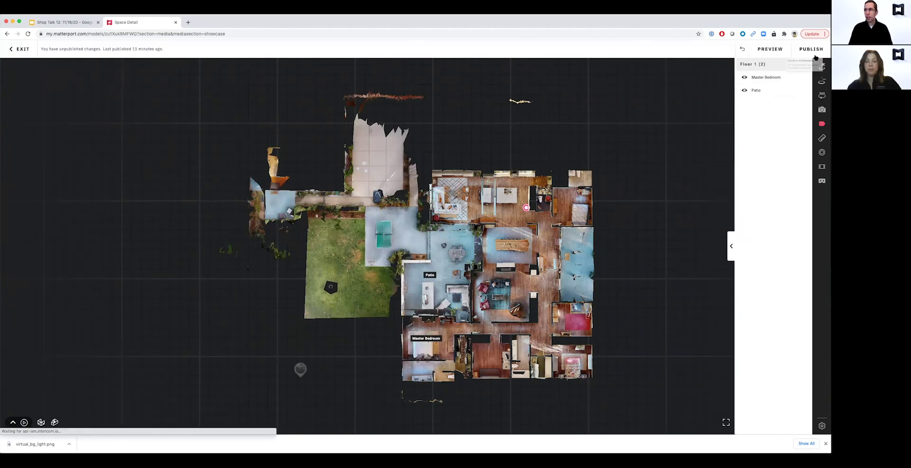
pyautogui.click(812, 49)
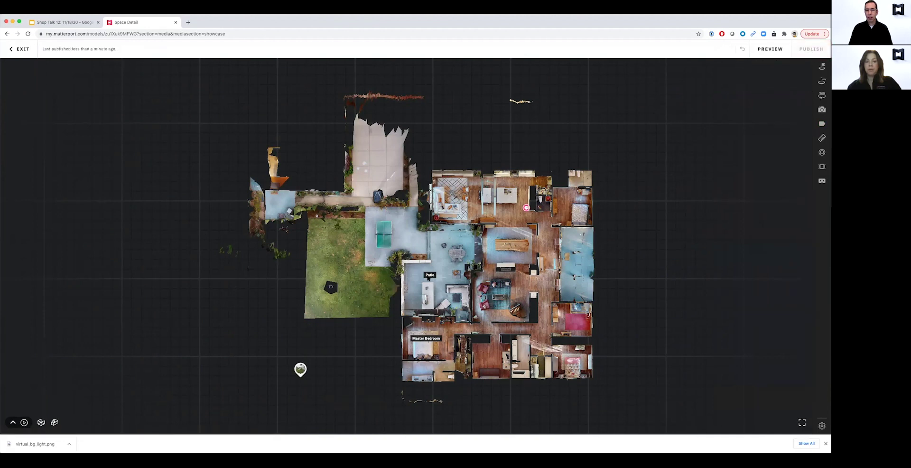
pyautogui.scroll(2, 458, 286)
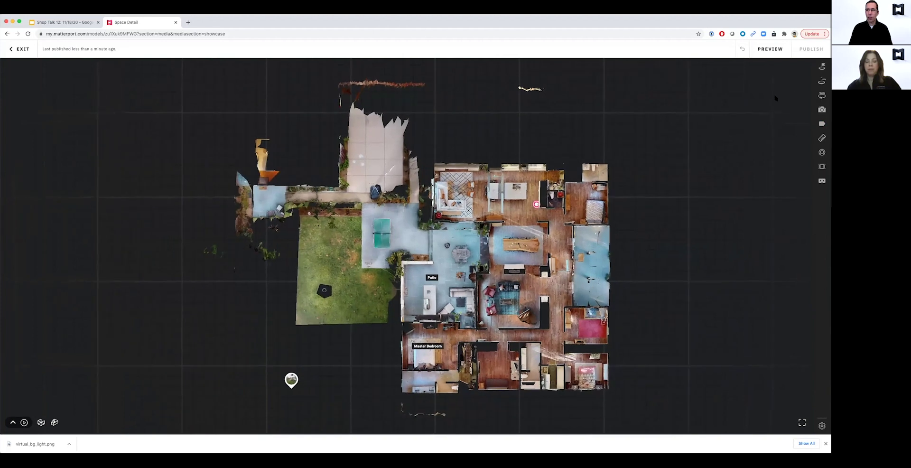
pyautogui.click(769, 49)
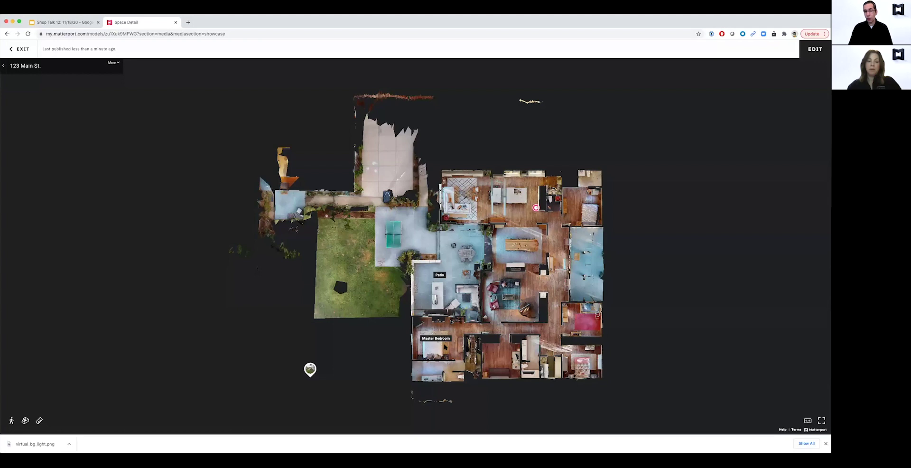
# Enter the master bedroom from the previewed floor plan, and return to examine the labelled plan up close.
pyautogui.click(445, 347)
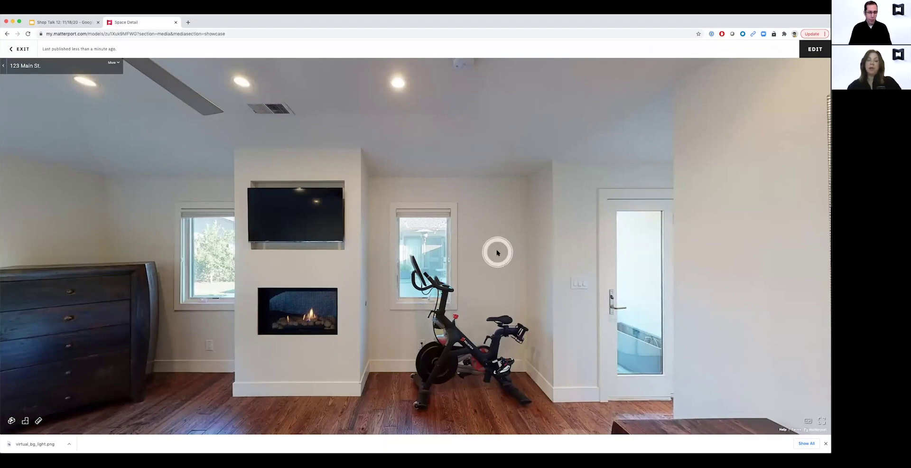
pyautogui.press('3')
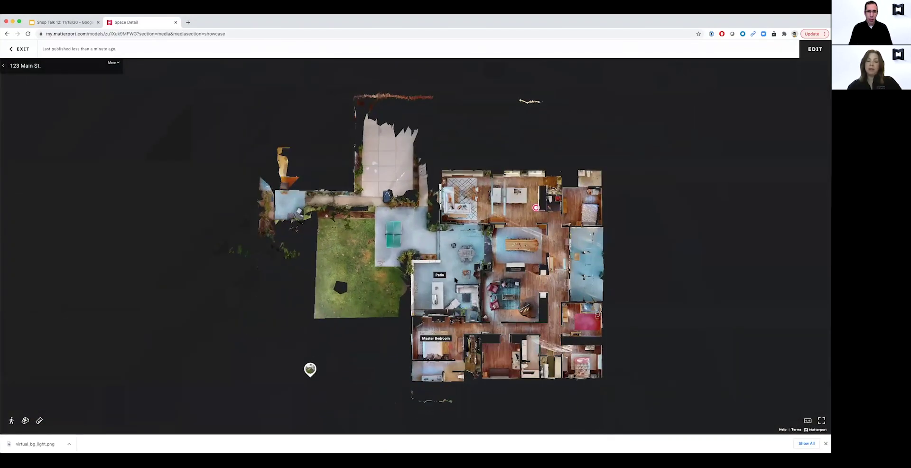
pyautogui.scroll(3, 476, 227)
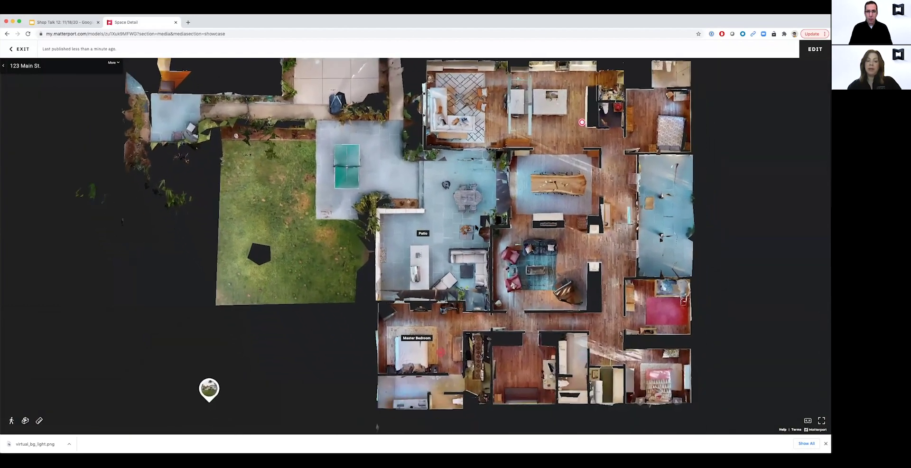
pyautogui.moveTo(477, 228); pyautogui.dragTo(440, 214)
pyautogui.scroll(-3, 433, 259)
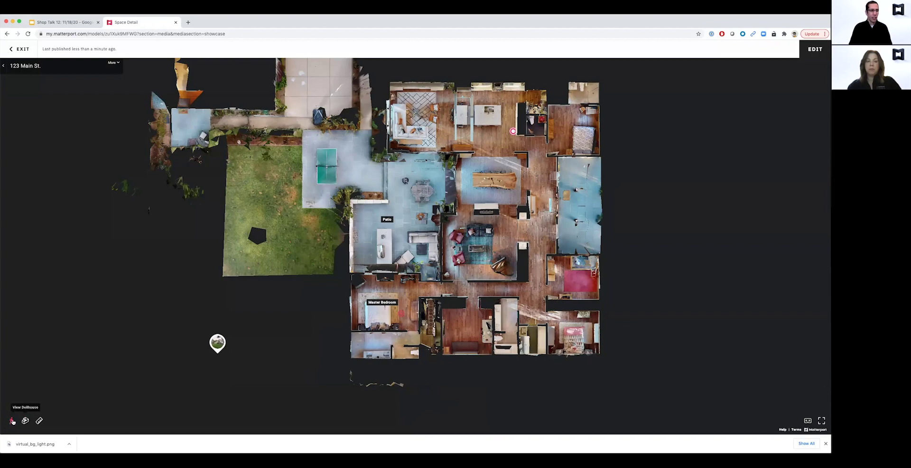
# Look around inside the master bedroom from the fireplace to the framed picture, and go back to the floor plan.
pyautogui.click(237, 315)
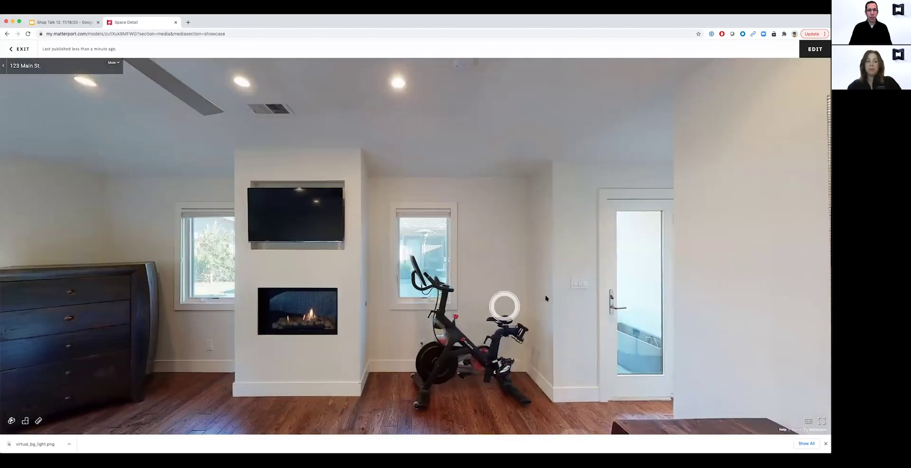
pyautogui.moveTo(504, 303); pyautogui.dragTo(370, 258)
pyautogui.scroll(-6, 369, 258)
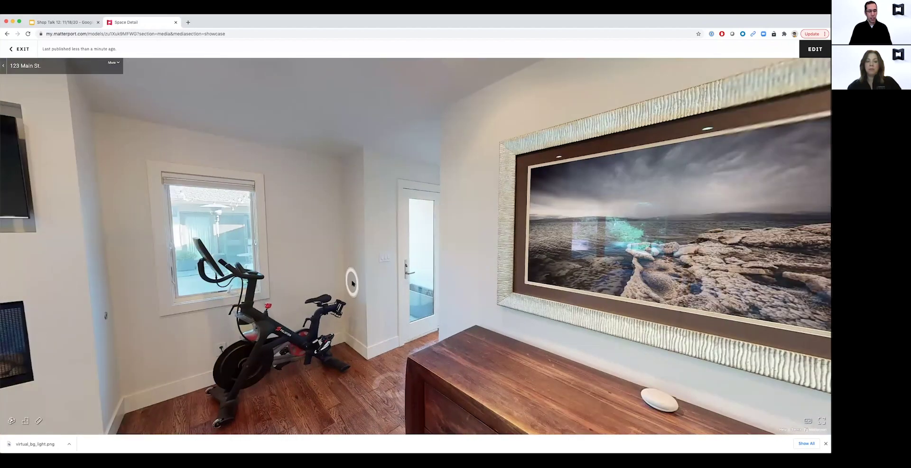
pyautogui.scroll(-3, 352, 283)
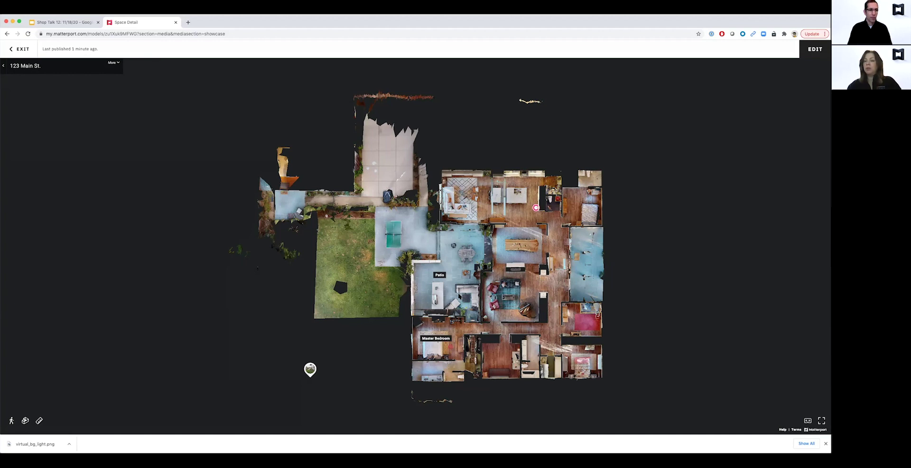
pyautogui.moveTo(457, 295); pyautogui.dragTo(393, 258)
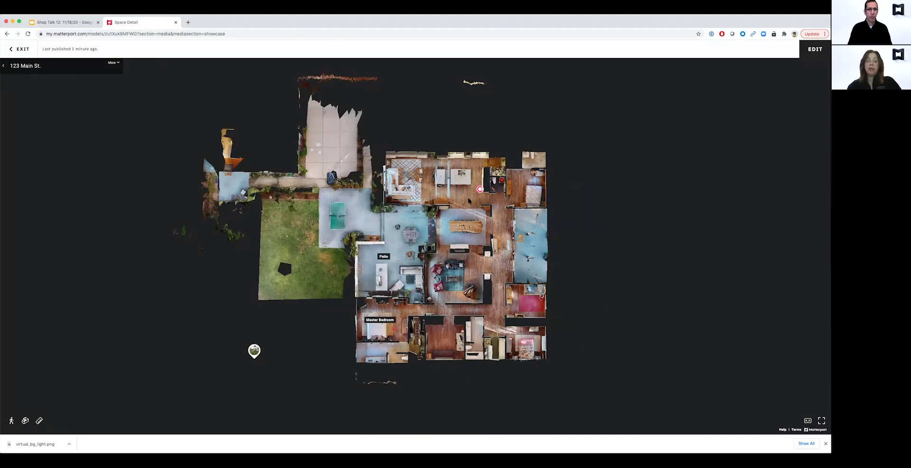
# Enter the kitchen from the previewed floor plan and examine the double wall oven and its control panel up close.
pyautogui.click(470, 199)
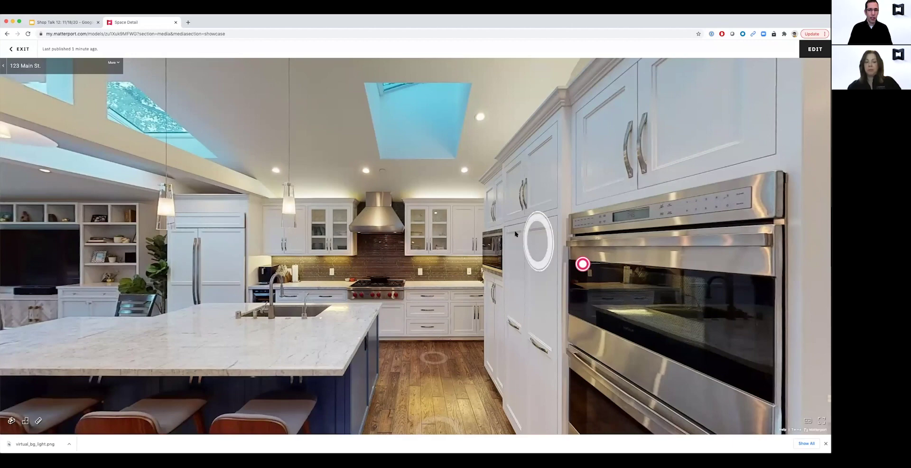
pyautogui.click(537, 238)
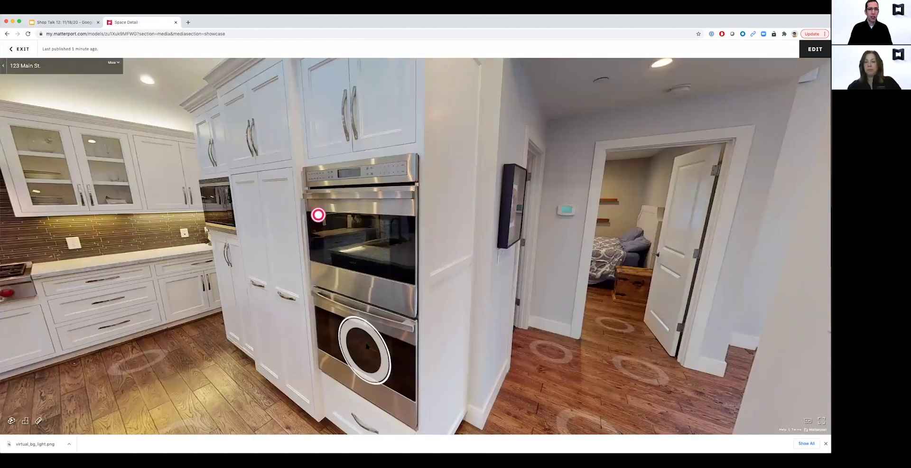
pyautogui.click(385, 182)
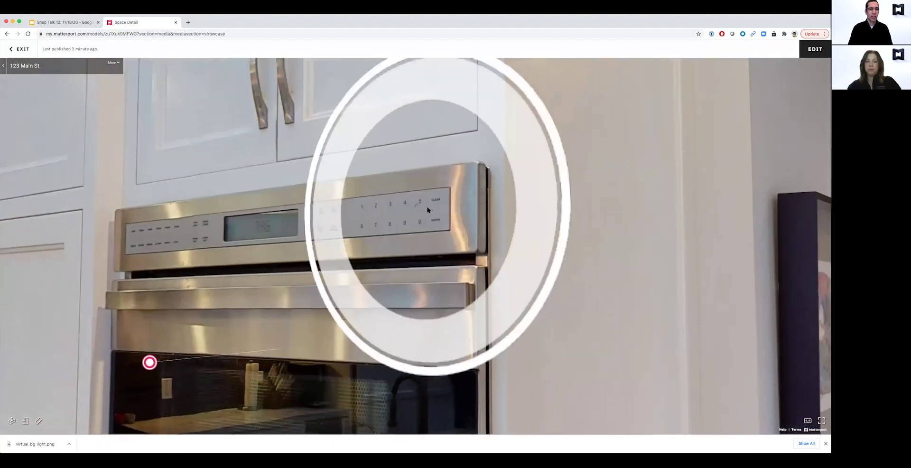
pyautogui.moveTo(433, 203); pyautogui.dragTo(552, 209)
pyautogui.click(478, 270)
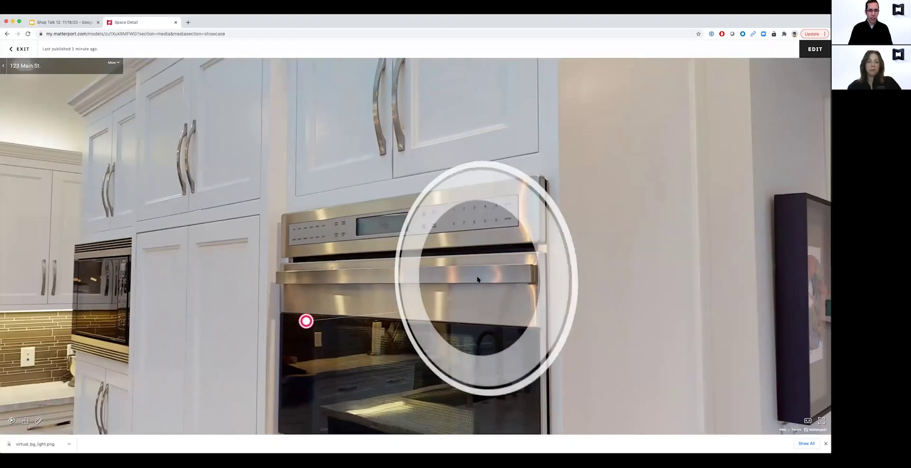
pyautogui.scroll(3, 490, 278)
# Resume editing on the kitchen area of the floor plan and show its numbered 3D scan positions.
pyautogui.press('3')
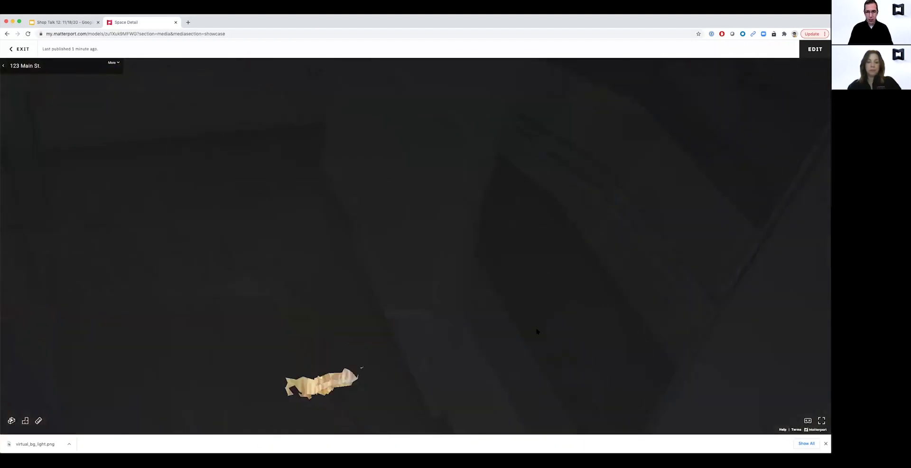
pyautogui.scroll(6, 332, 355)
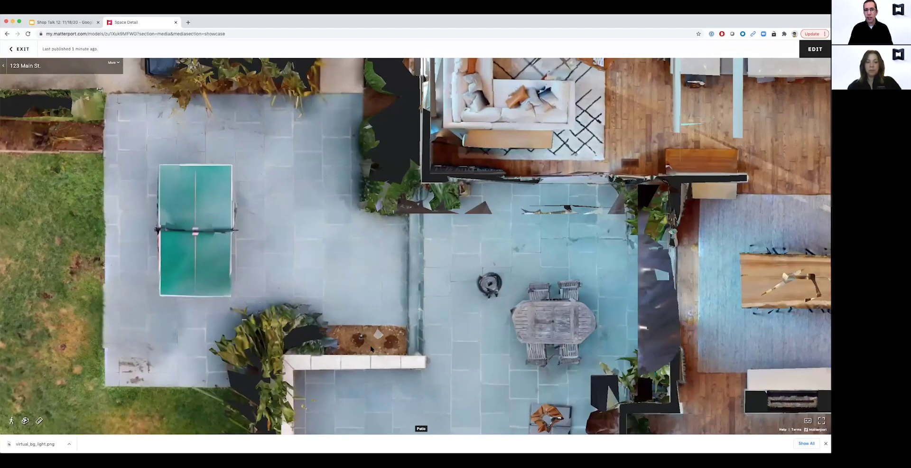
pyautogui.moveTo(551, 207); pyautogui.dragTo(371, 349)
pyautogui.moveTo(664, 213); pyautogui.dragTo(491, 215)
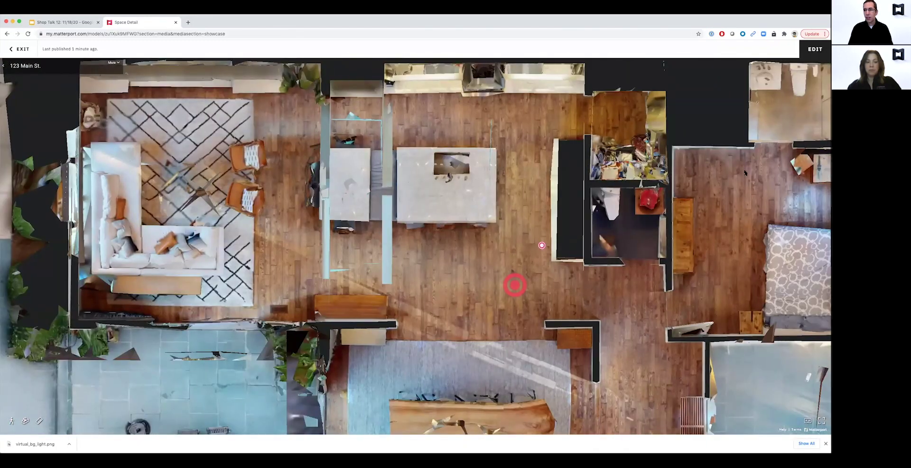
pyautogui.click(815, 49)
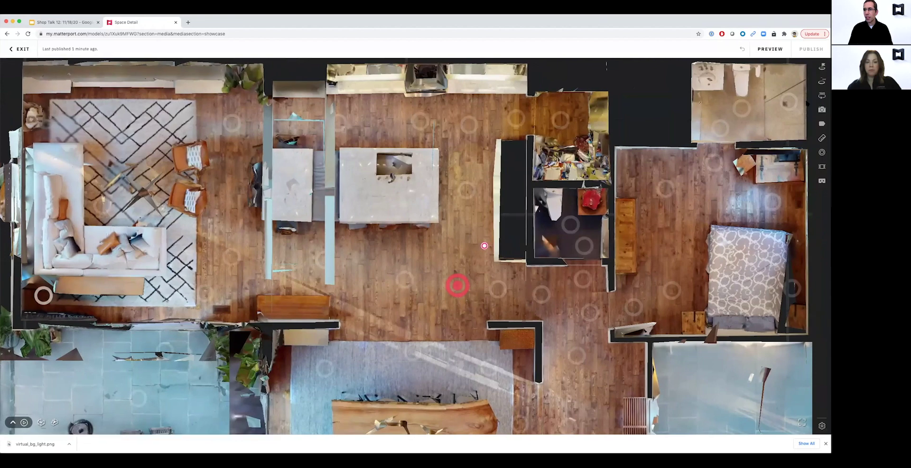
pyautogui.click(822, 81)
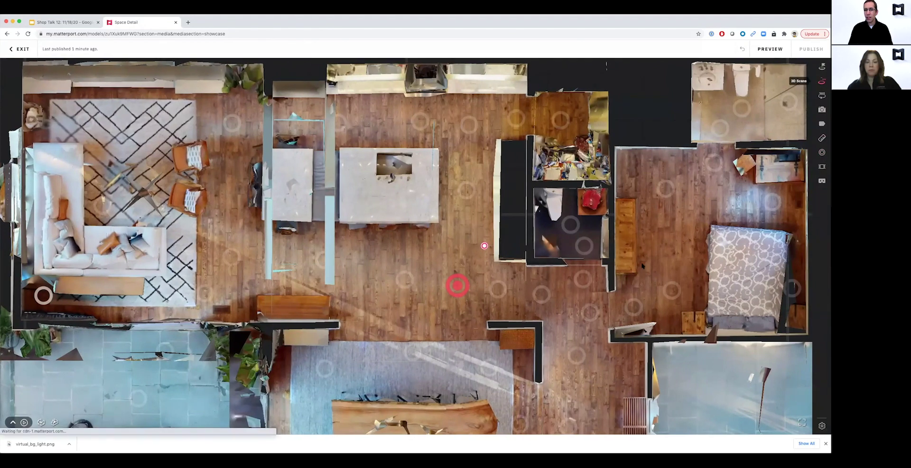
pyautogui.scroll(3, 471, 268)
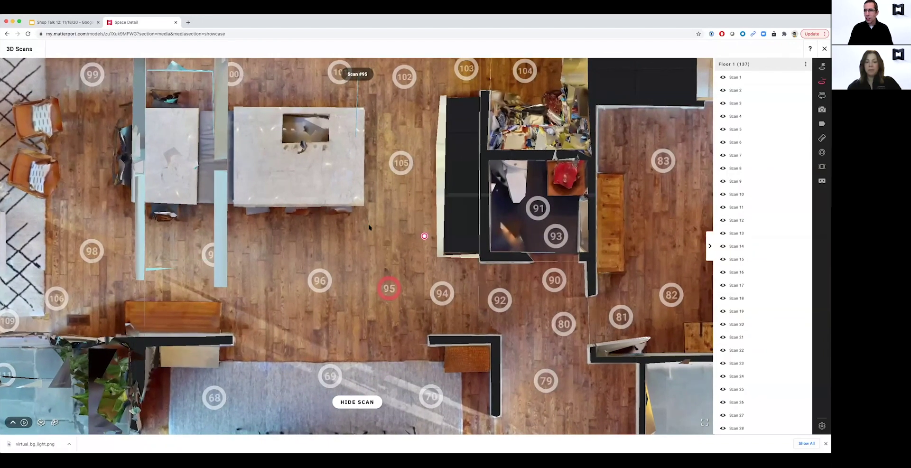
# Add a measurement line about 3' 9" long on the kitchen floor plan, from the scan 95 position to the oven cabinet wall.
pyautogui.click(821, 138)
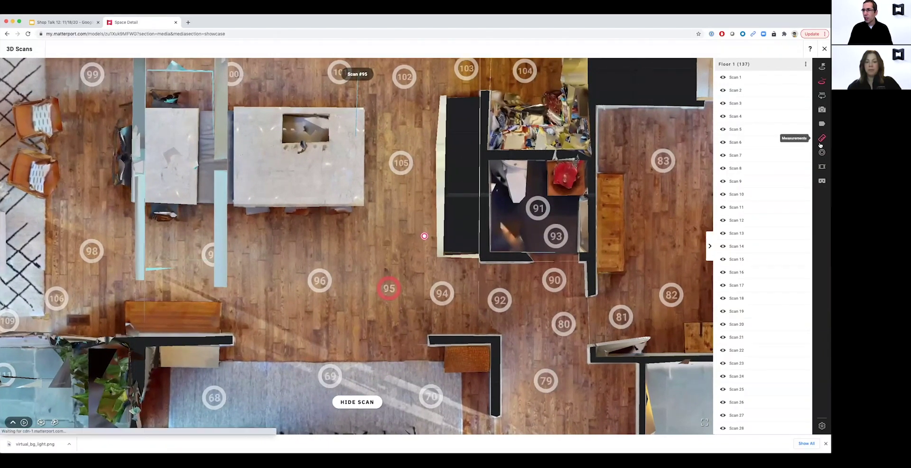
pyautogui.click(357, 398)
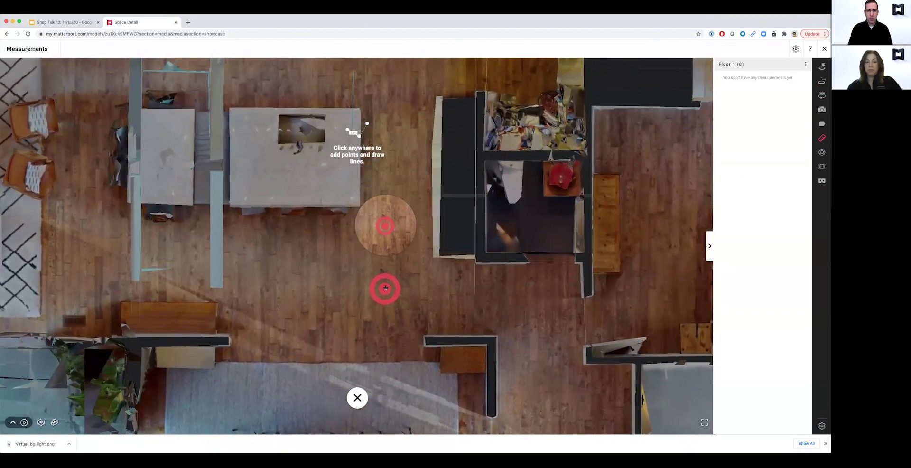
pyautogui.click(385, 288)
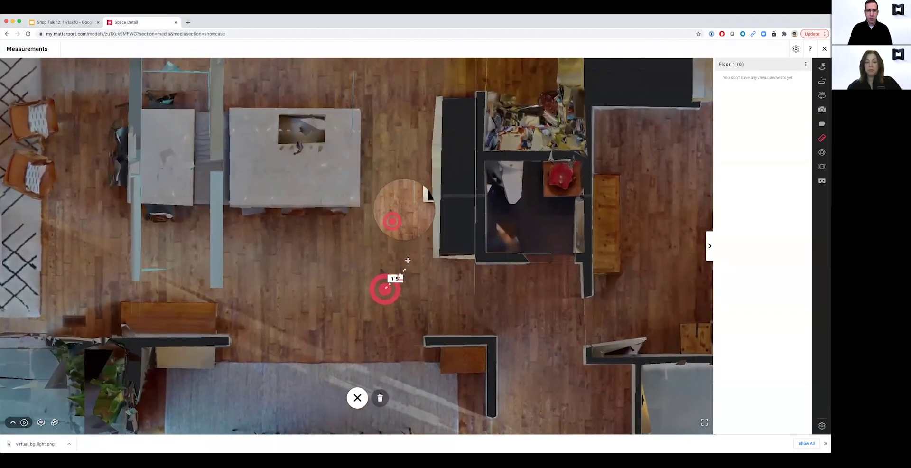
pyautogui.click(435, 236)
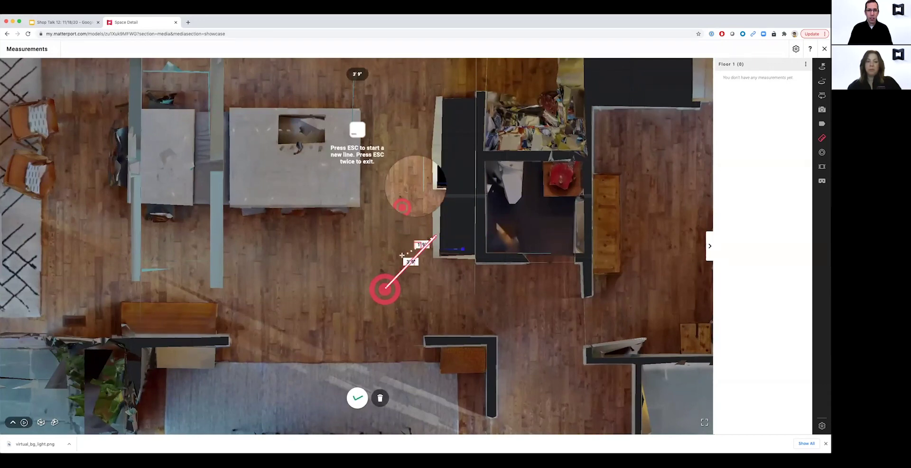
pyautogui.click(364, 401)
# Enter the kitchen at scan 95 and examine the wall oven's control panel at high zoom in 2D photo mode.
pyautogui.click(385, 292)
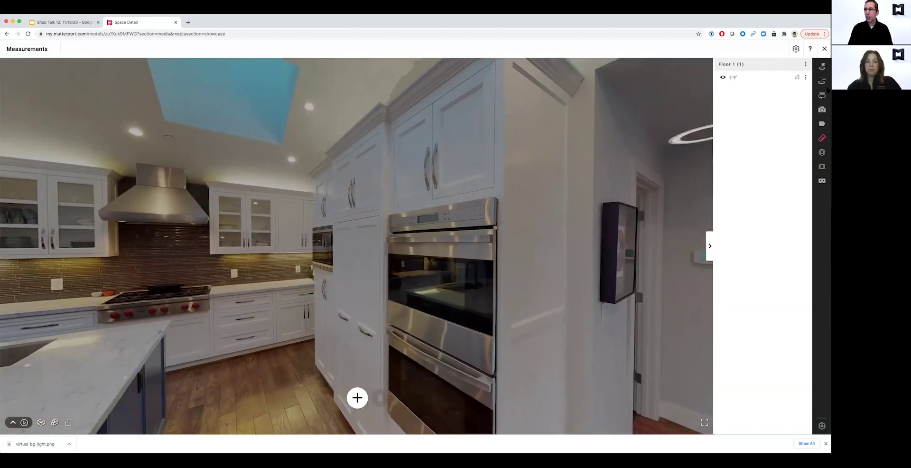
pyautogui.click(824, 111)
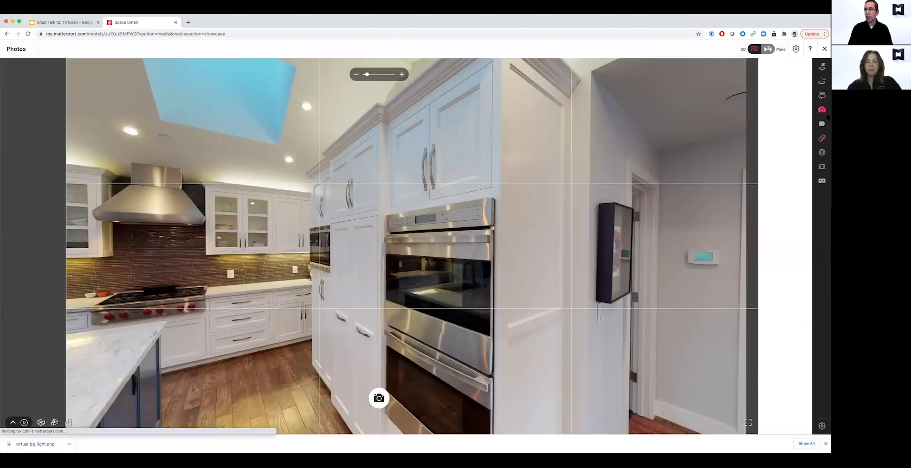
pyautogui.scroll(10, 474, 258)
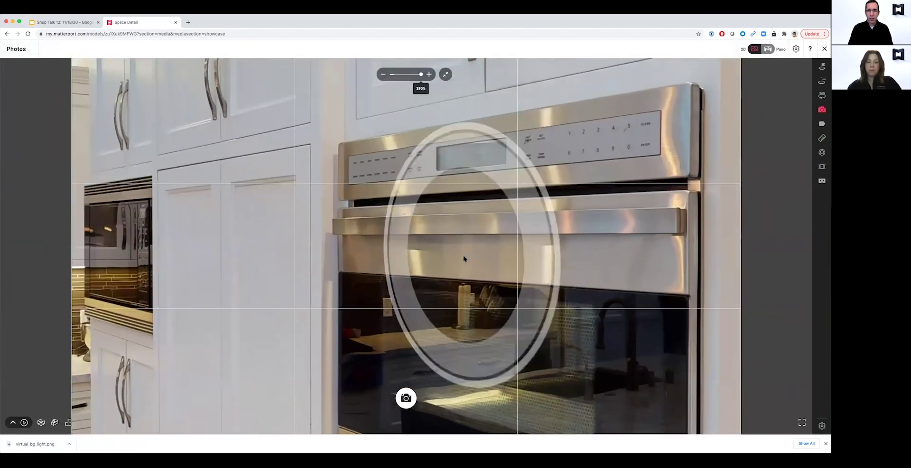
pyautogui.moveTo(472, 199); pyautogui.dragTo(320, 290)
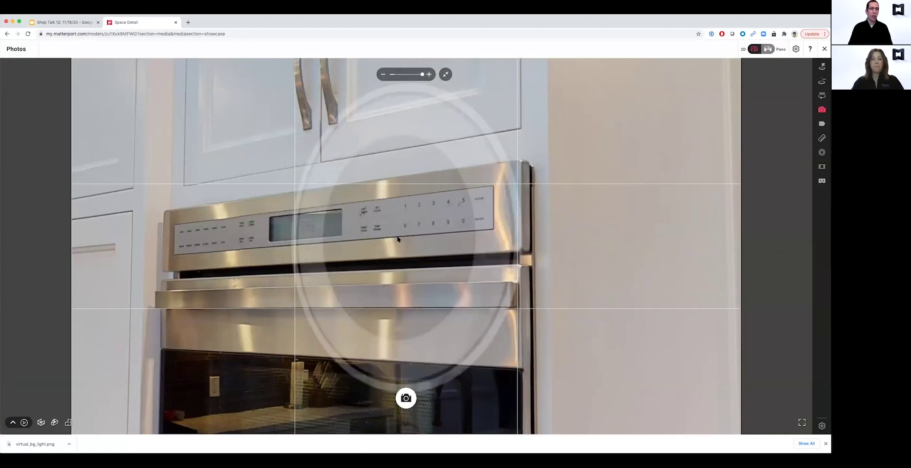
pyautogui.scroll(-5, 405, 241)
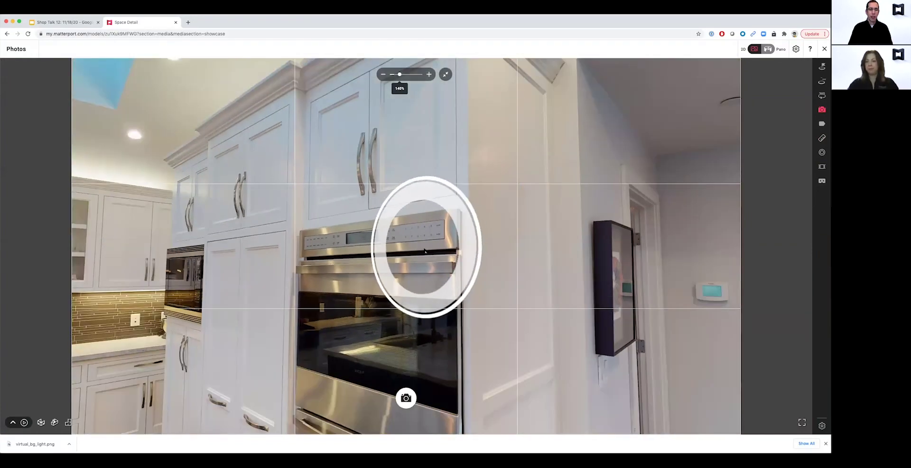
# Compare photo framings of the double wall ovens with and without the cooktop wall in view.
pyautogui.moveTo(416, 244); pyautogui.dragTo(382, 152)
pyautogui.moveTo(387, 223); pyautogui.dragTo(418, 232)
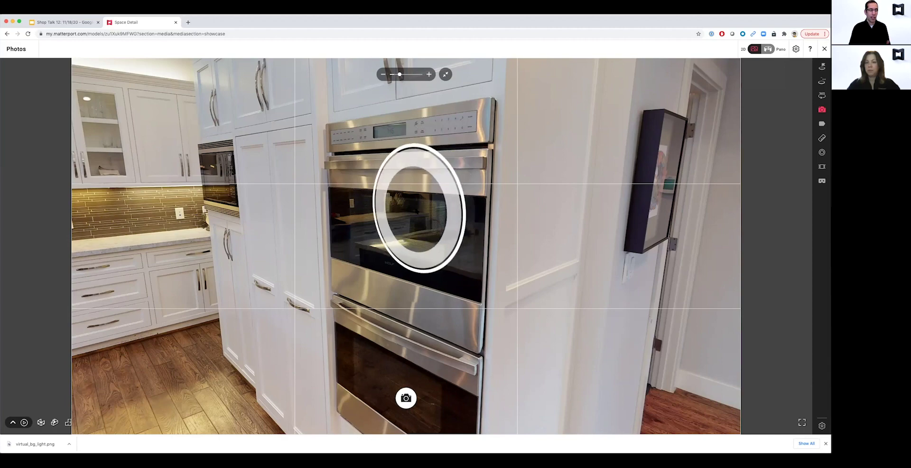
pyautogui.moveTo(387, 223); pyautogui.dragTo(502, 229)
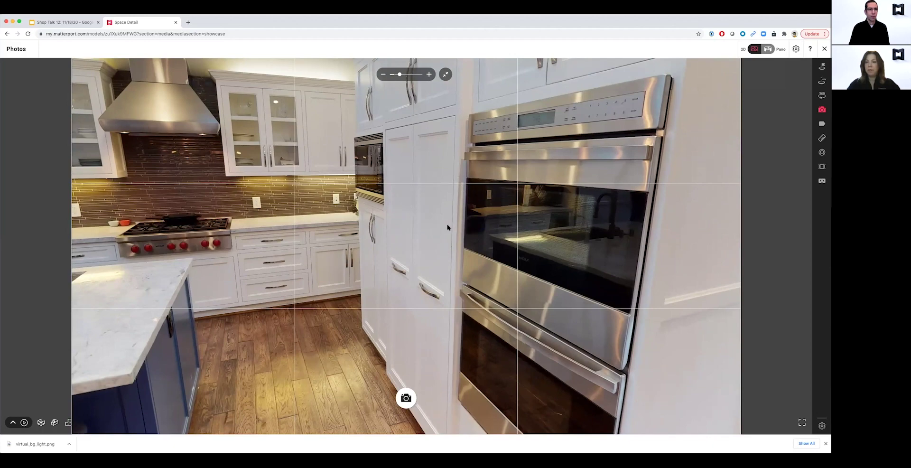
pyautogui.moveTo(488, 240); pyautogui.dragTo(384, 241)
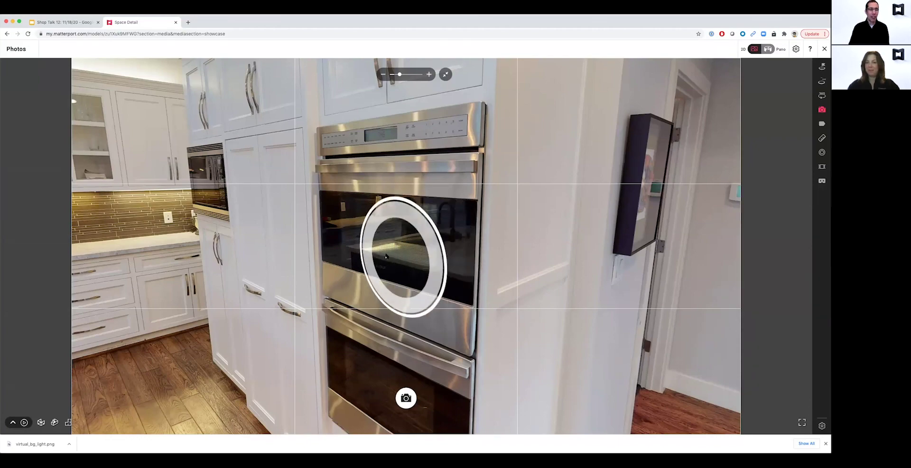
# Move through the kitchen past the island to the cooktop, and look around toward the island sink.
pyautogui.click(401, 244)
pyautogui.click(443, 223)
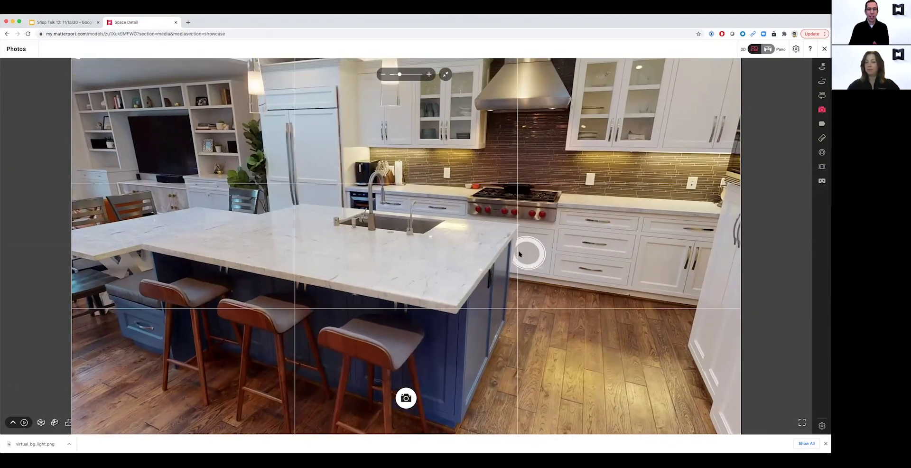
pyautogui.click(519, 254)
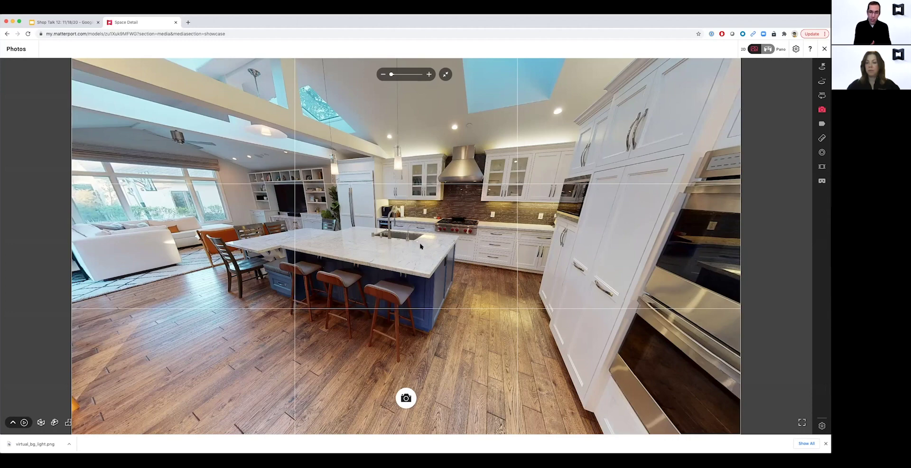
pyautogui.click(464, 274)
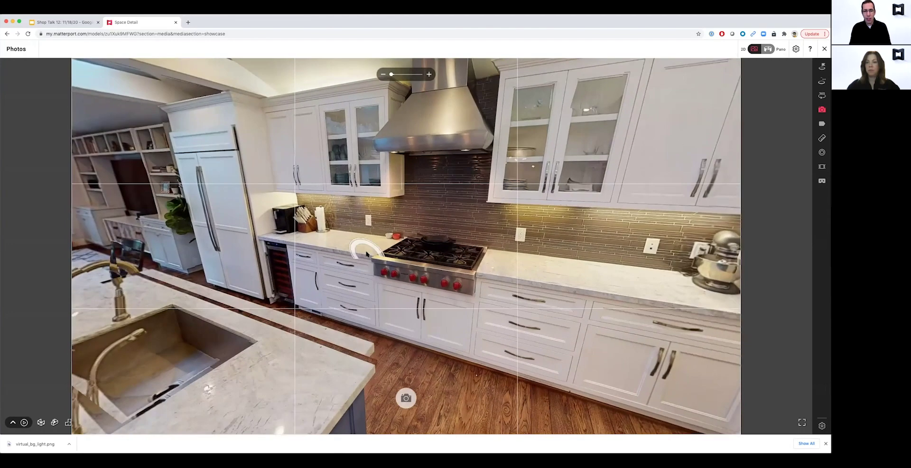
pyautogui.moveTo(366, 249); pyautogui.dragTo(616, 206)
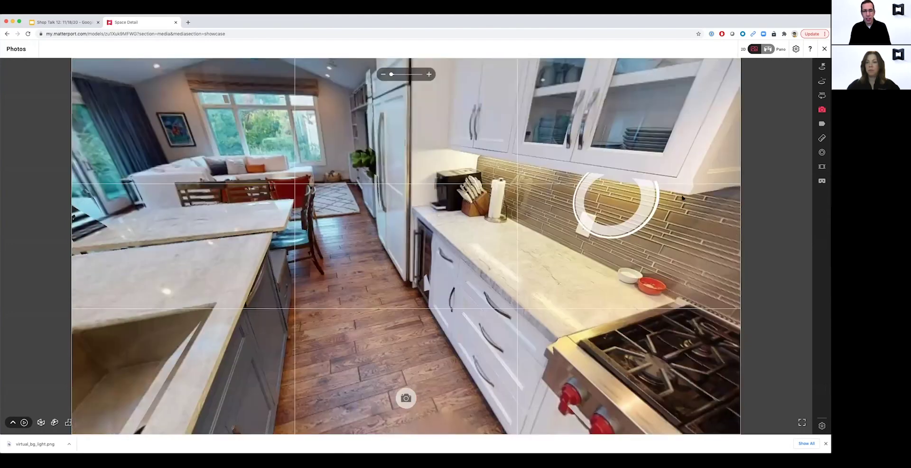
pyautogui.moveTo(406, 281); pyautogui.dragTo(422, 318)
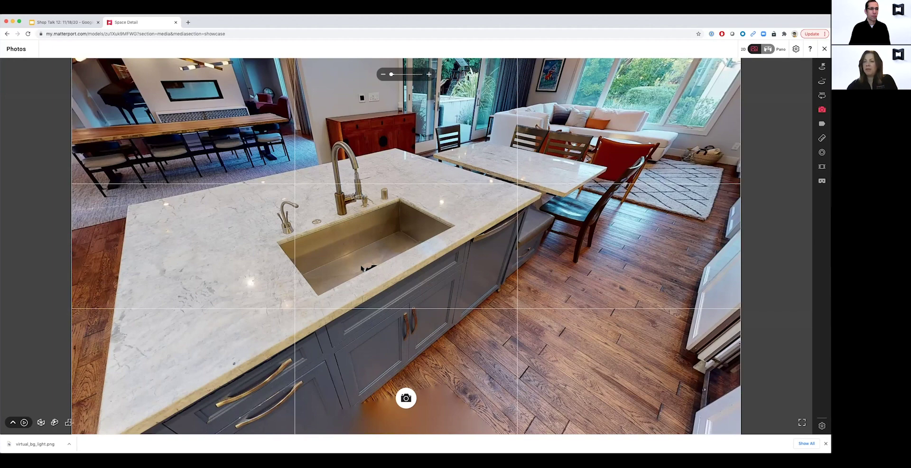
# Frame the kitchen from behind the island sink, with the dining room and patio doors in the background.
pyautogui.click(348, 247)
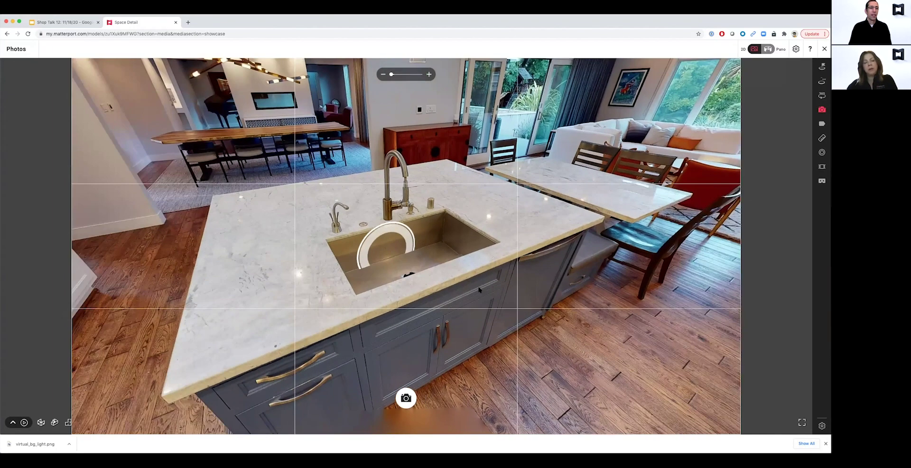
pyautogui.moveTo(480, 290); pyautogui.dragTo(507, 375)
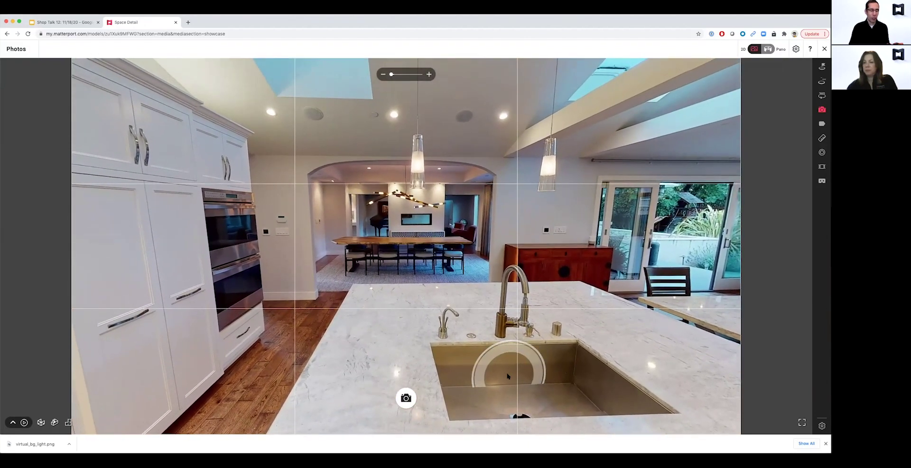
pyautogui.click(482, 290)
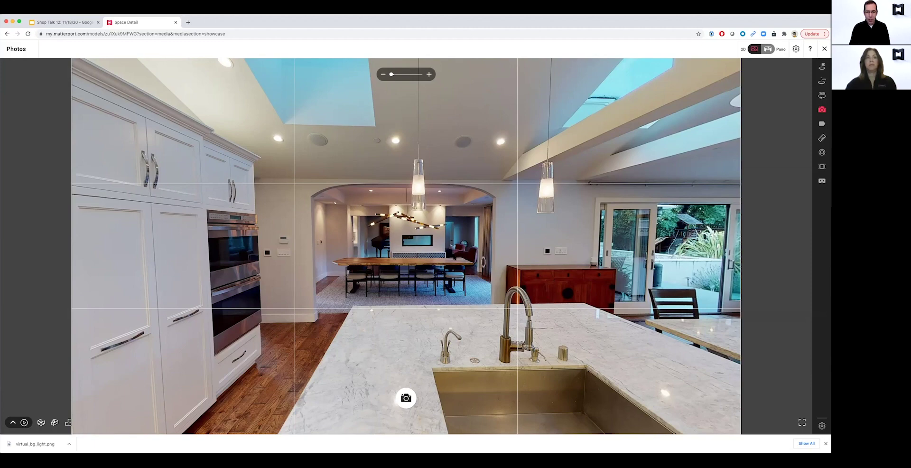
pyautogui.moveTo(484, 262)
pyautogui.mouseDown()
pyautogui.moveTo(406, 249)
pyautogui.moveTo(474, 258)
pyautogui.mouseUp()
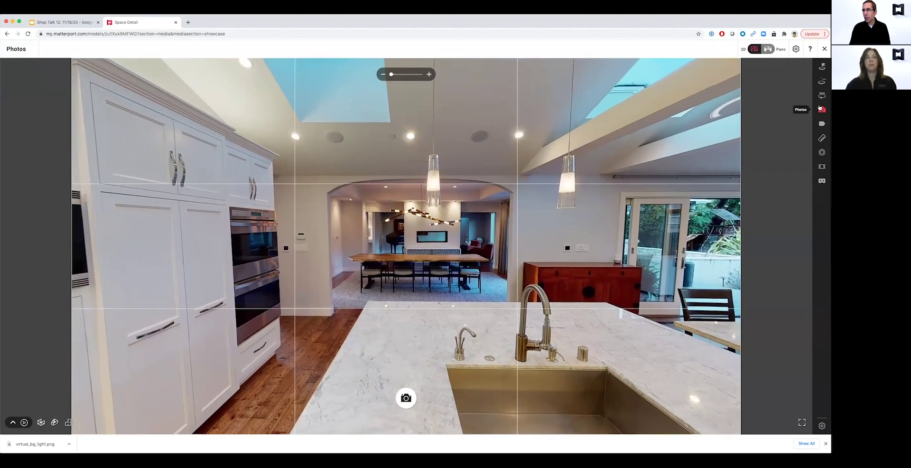
# Leave photo mode, examine the dollhouse model from several angles, and enter the kitchen area beside the dining room.
pyautogui.click(822, 109)
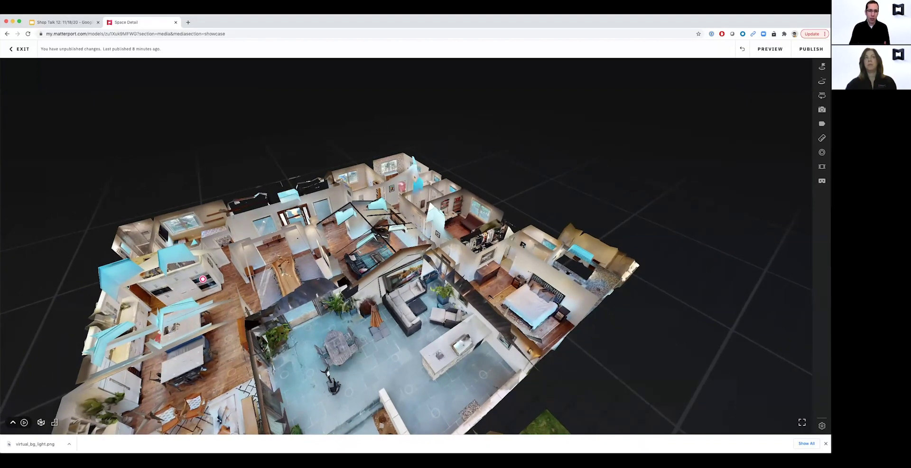
pyautogui.moveTo(390, 349); pyautogui.dragTo(349, 362)
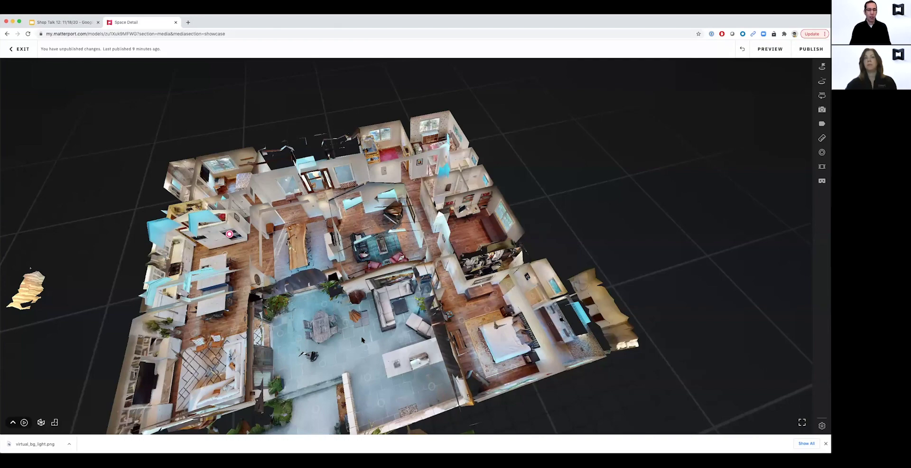
pyautogui.moveTo(378, 377); pyautogui.dragTo(465, 319)
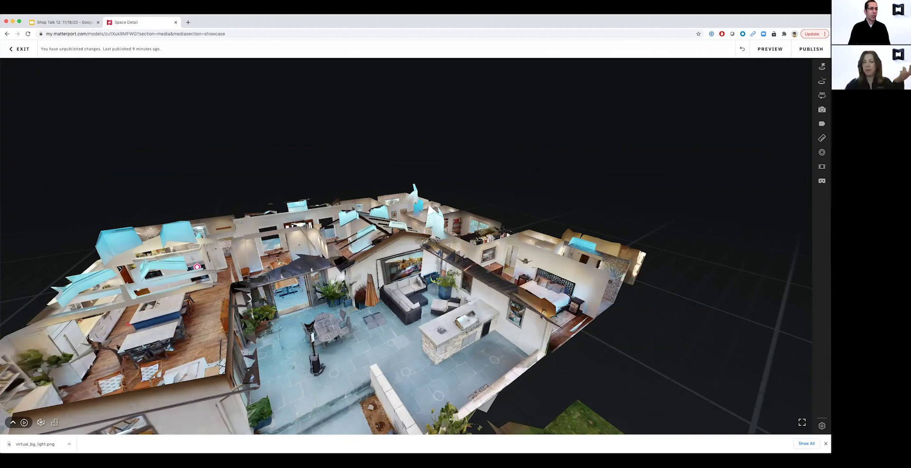
pyautogui.click(203, 296)
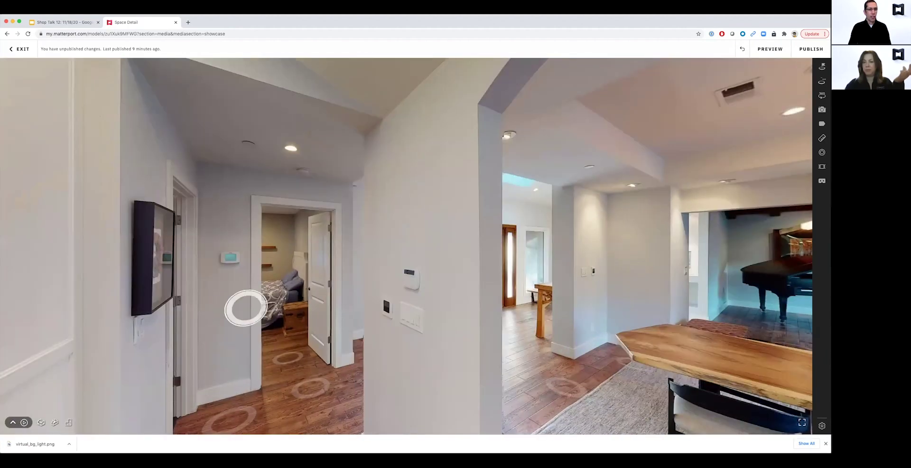
# Move from the kitchen past the double wall ovens through the hallway into the powder room with the red vessel sink.
pyautogui.click(386, 287)
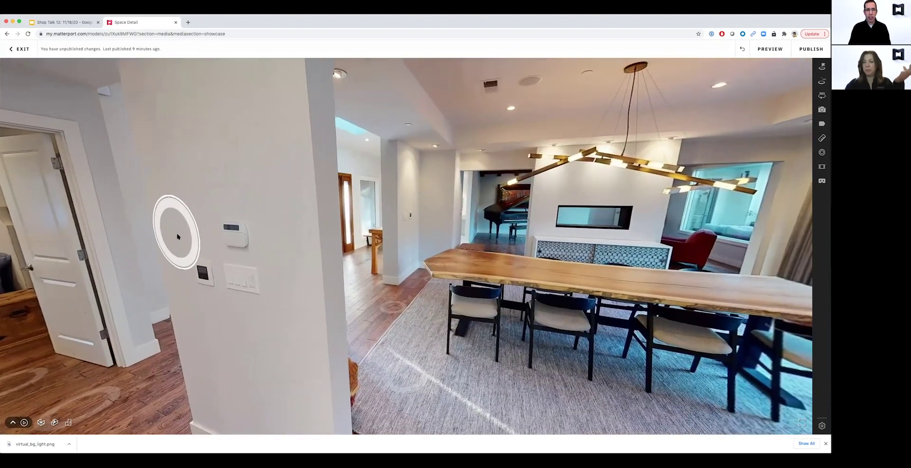
pyautogui.click(244, 295)
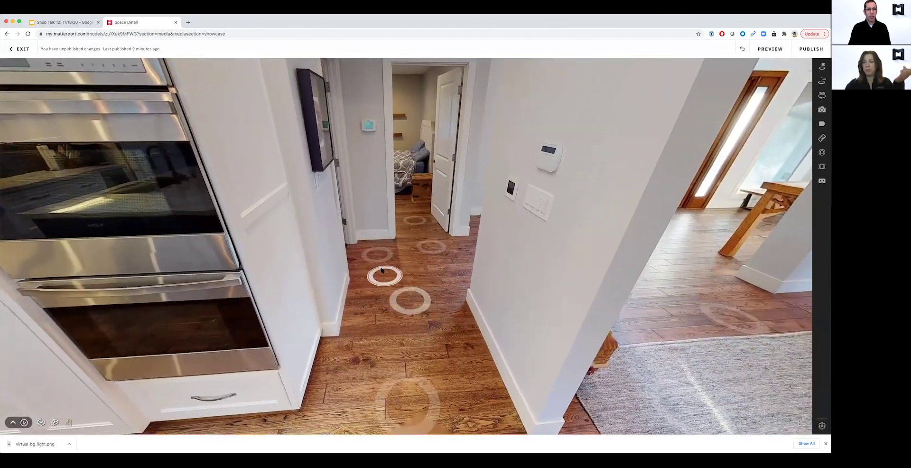
pyautogui.click(347, 283)
pyautogui.moveTo(347, 283); pyautogui.dragTo(517, 169)
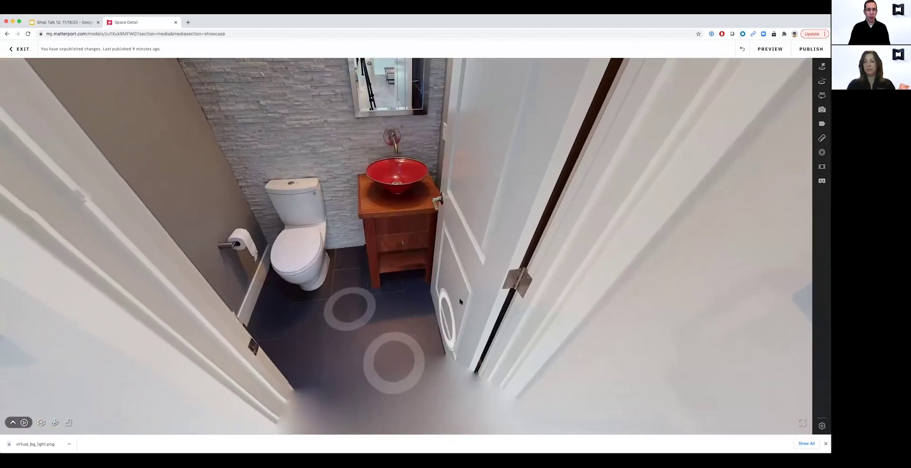
pyautogui.click(400, 349)
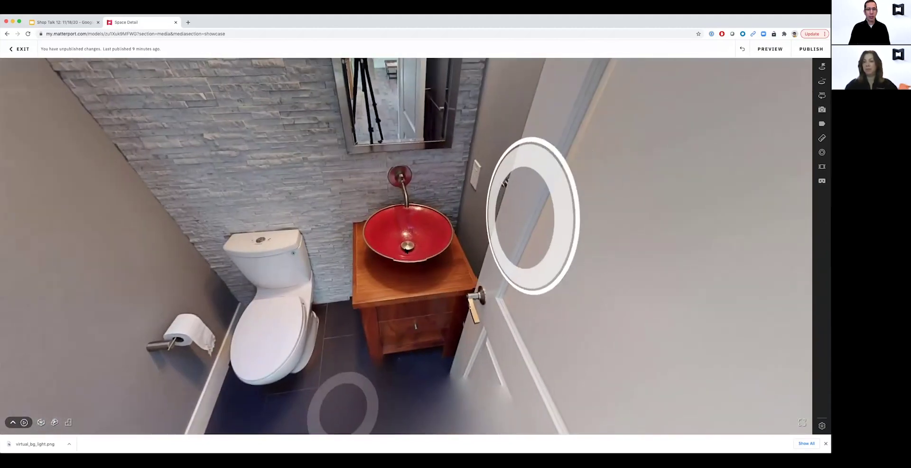
# Examine the powder room's open door, door frame and ceiling, looking out toward the hallway and entry.
pyautogui.click(535, 214)
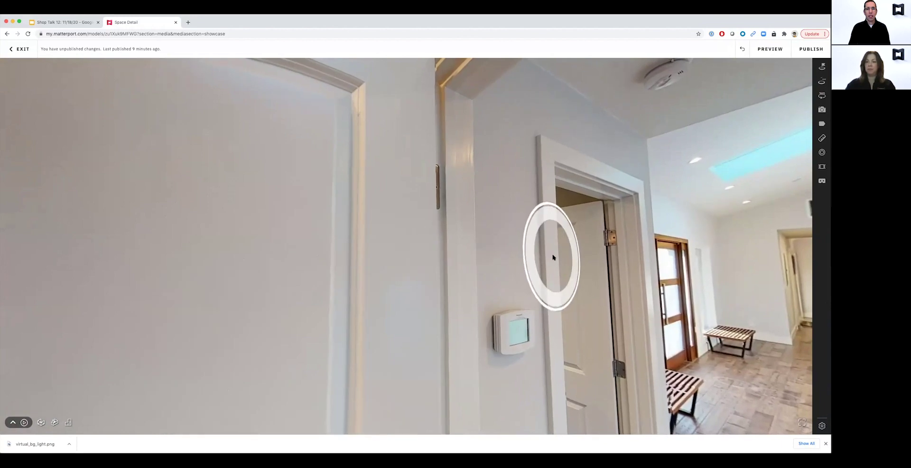
pyautogui.moveTo(548, 254); pyautogui.dragTo(335, 356)
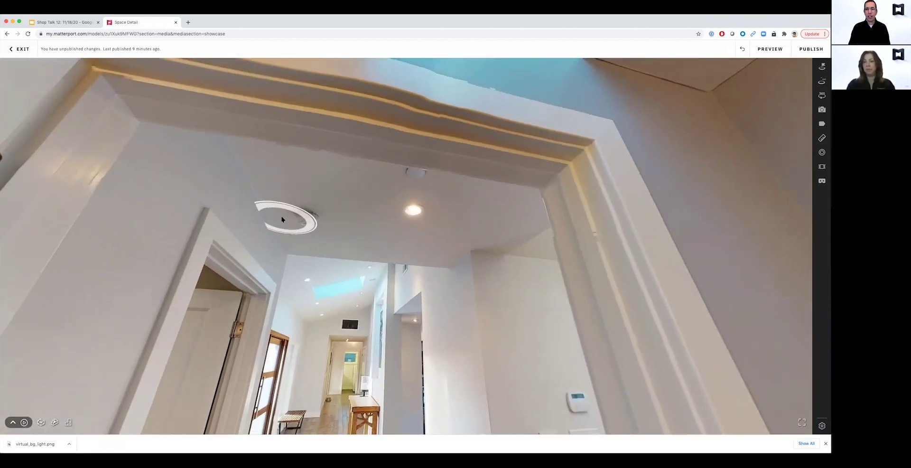
pyautogui.moveTo(545, 227); pyautogui.dragTo(427, 178)
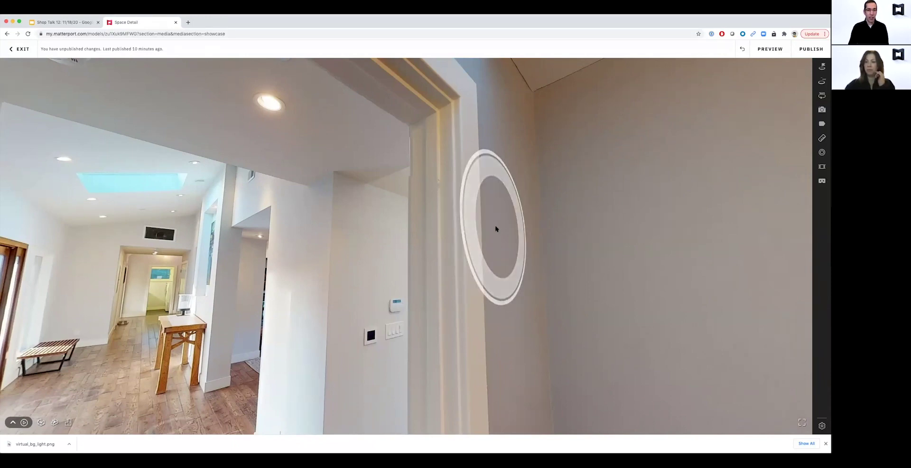
pyautogui.moveTo(517, 229); pyautogui.dragTo(415, 225)
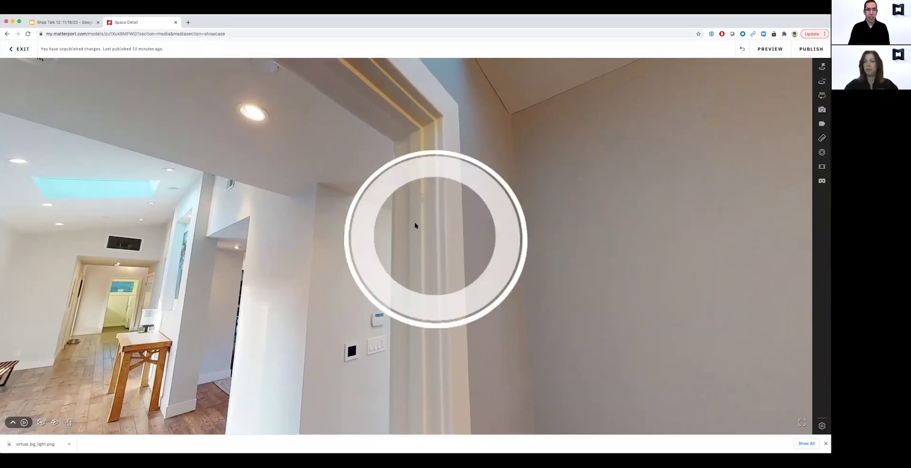
pyautogui.click(404, 188)
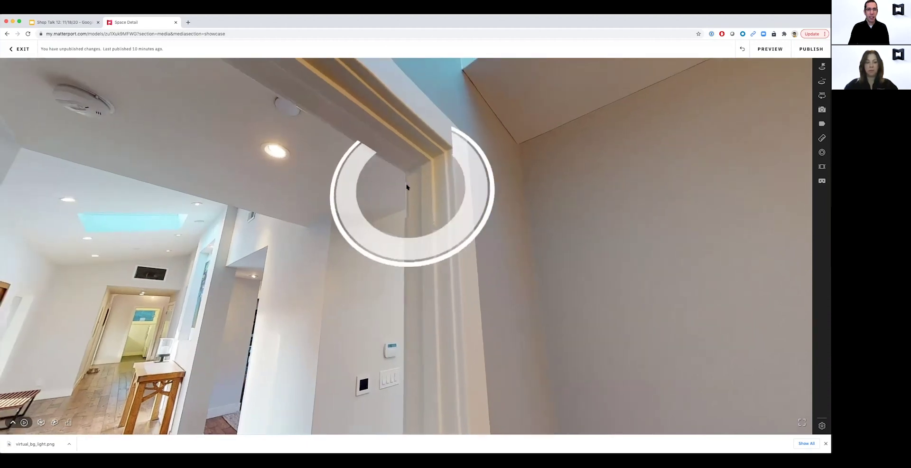
pyautogui.click(411, 181)
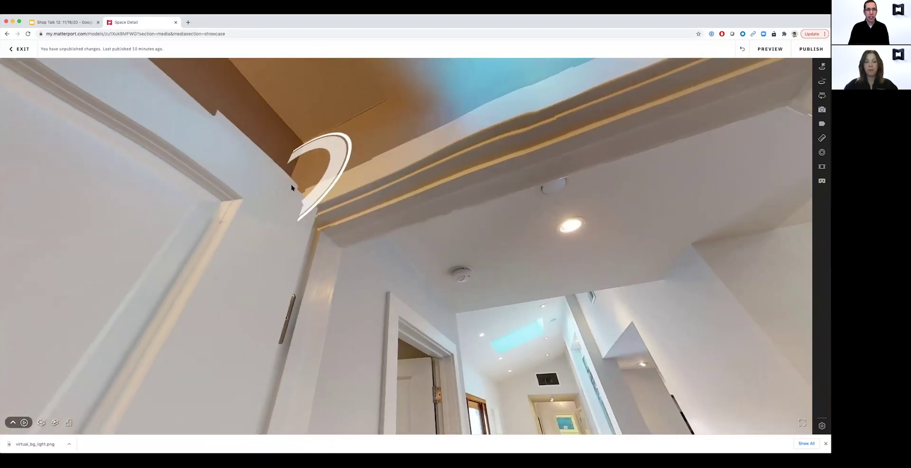
pyautogui.click(238, 150)
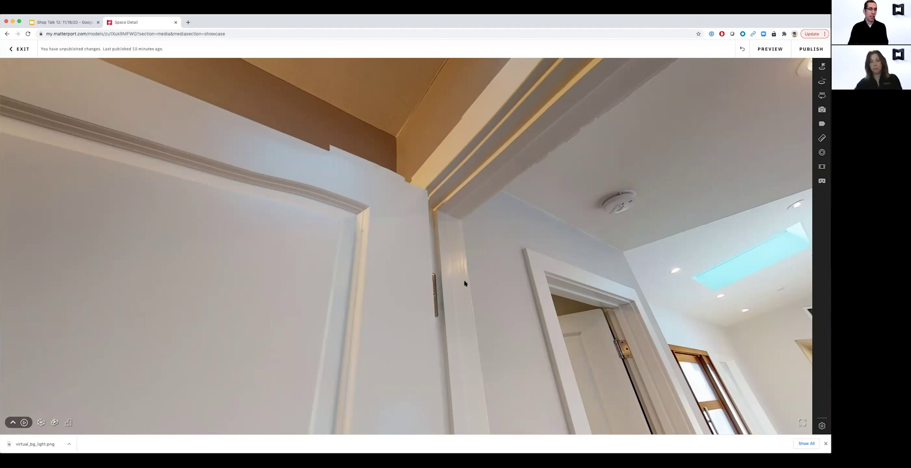
pyautogui.click(482, 284)
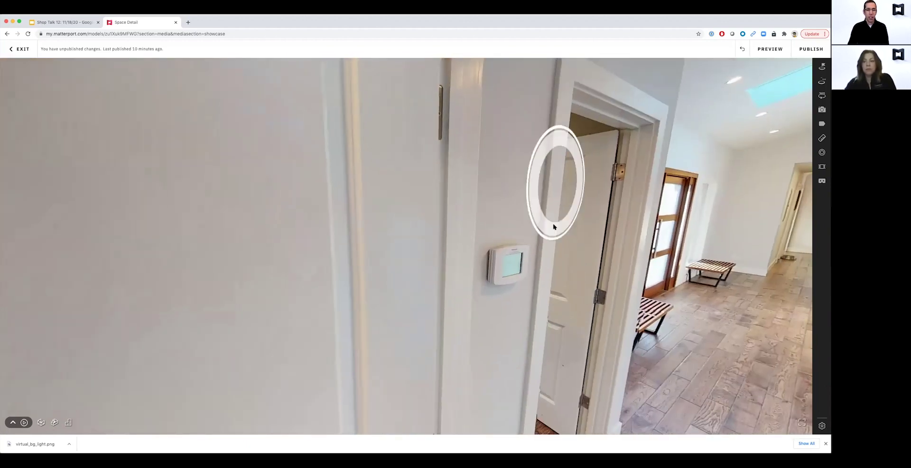
pyautogui.click(499, 232)
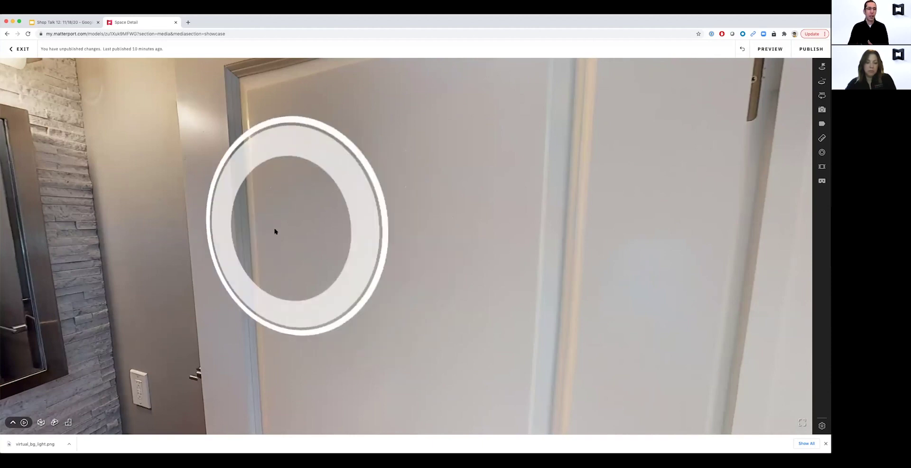
# Look around the powder room at the camera's mirror reflection, the floor by the doorway, the stone wall and the toilet.
pyautogui.moveTo(274, 229); pyautogui.dragTo(413, 274)
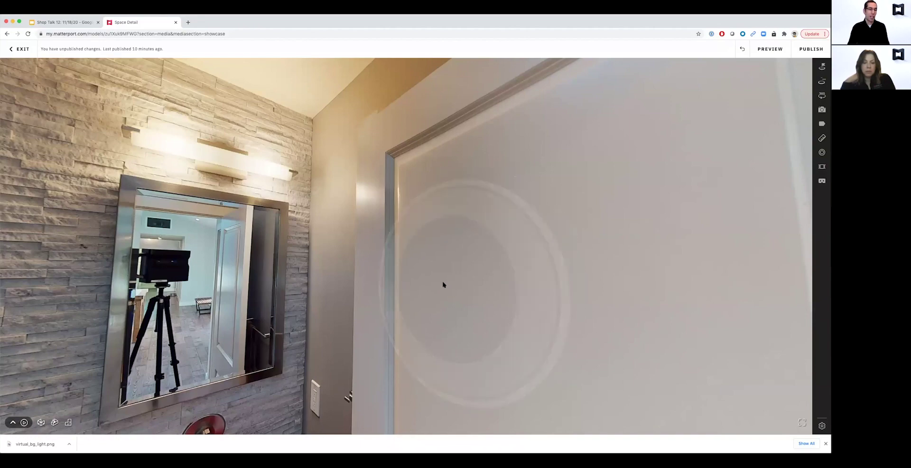
pyautogui.click(526, 307)
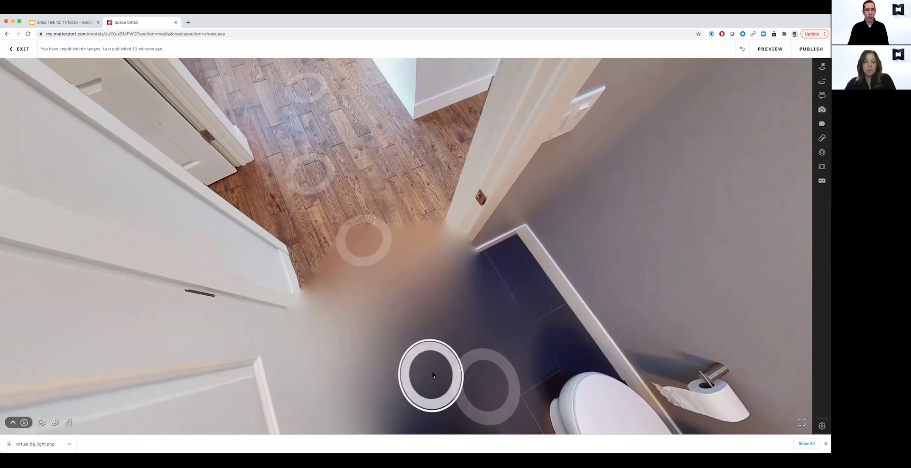
pyautogui.moveTo(492, 305); pyautogui.dragTo(437, 338)
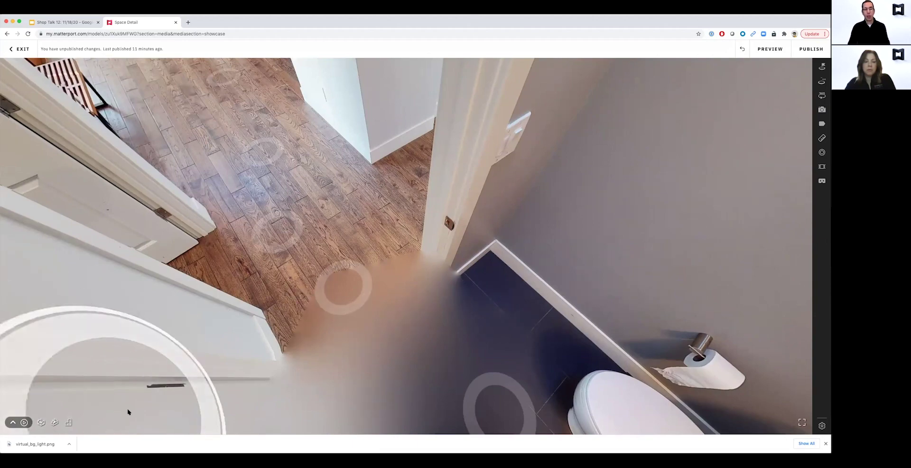
pyautogui.click(471, 125)
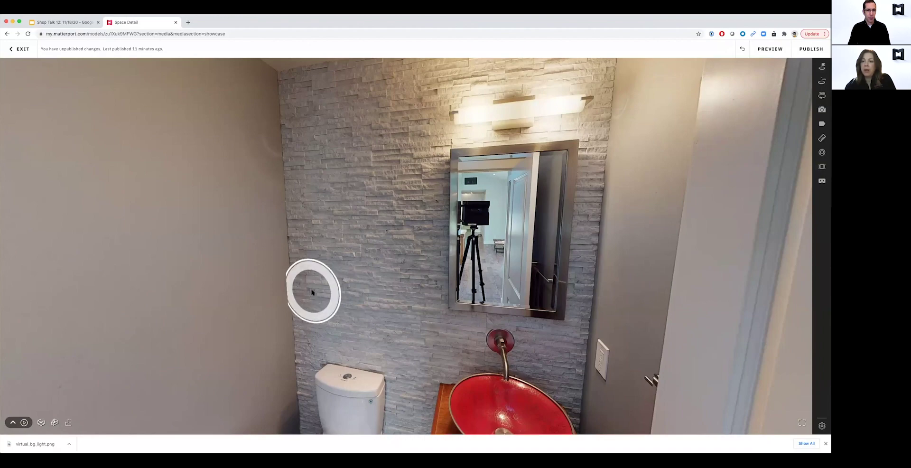
pyautogui.click(311, 313)
pyautogui.moveTo(474, 224); pyautogui.dragTo(610, 237)
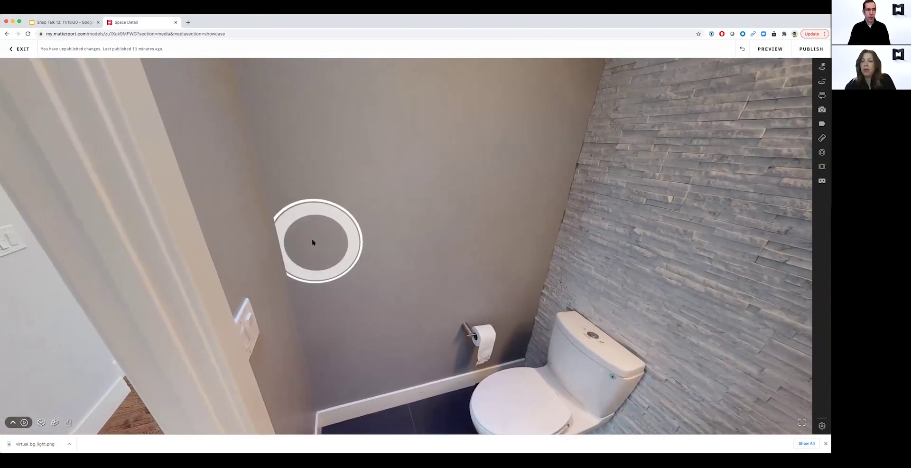
pyautogui.moveTo(315, 240); pyautogui.dragTo(592, 208)
# Leave the powder room through the hallway and move around the kitchen island to the cooktop.
pyautogui.click(255, 394)
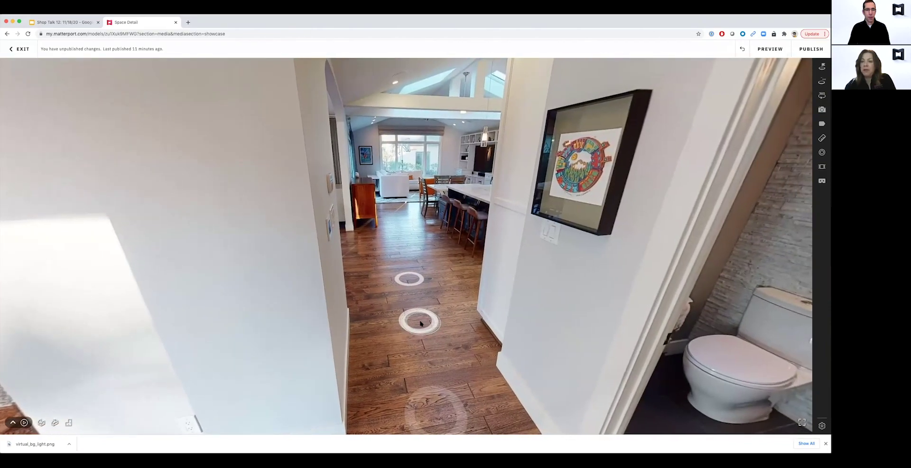
pyautogui.click(410, 278)
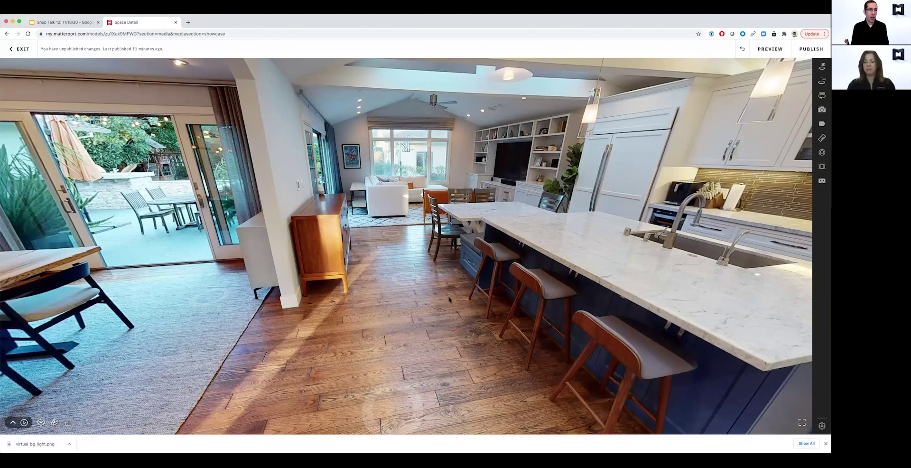
pyautogui.click(449, 299)
pyautogui.click(471, 313)
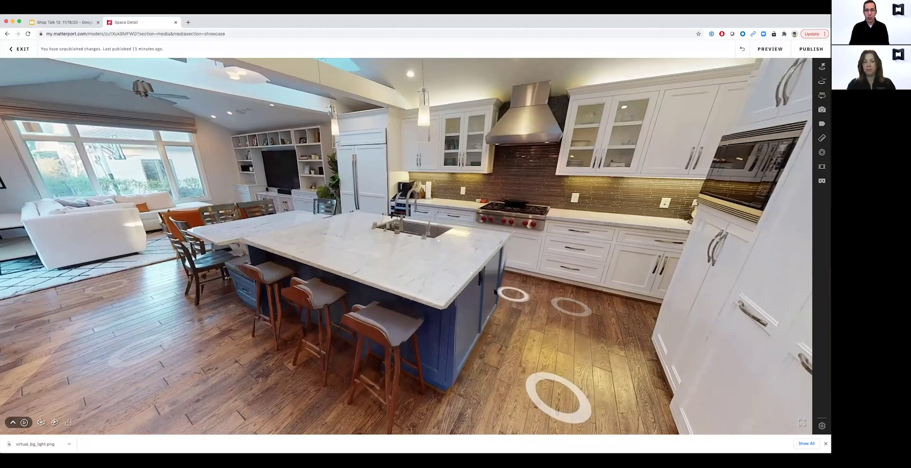
pyautogui.click(495, 291)
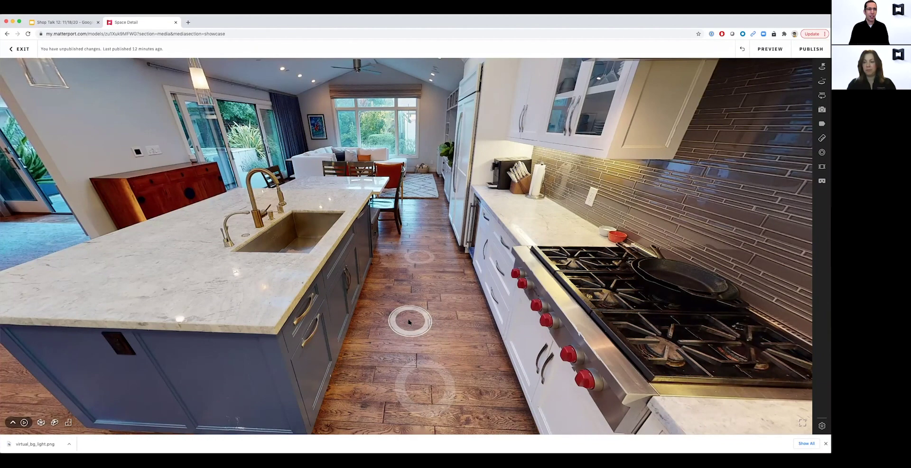
# Move along the cooktop aisle to the island sink and view it facing the dining room archway and patio doors.
pyautogui.click(391, 314)
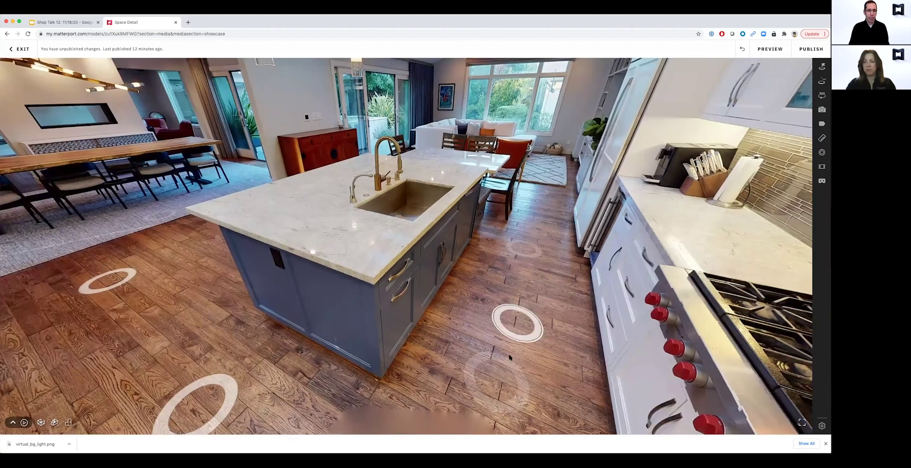
pyautogui.click(511, 354)
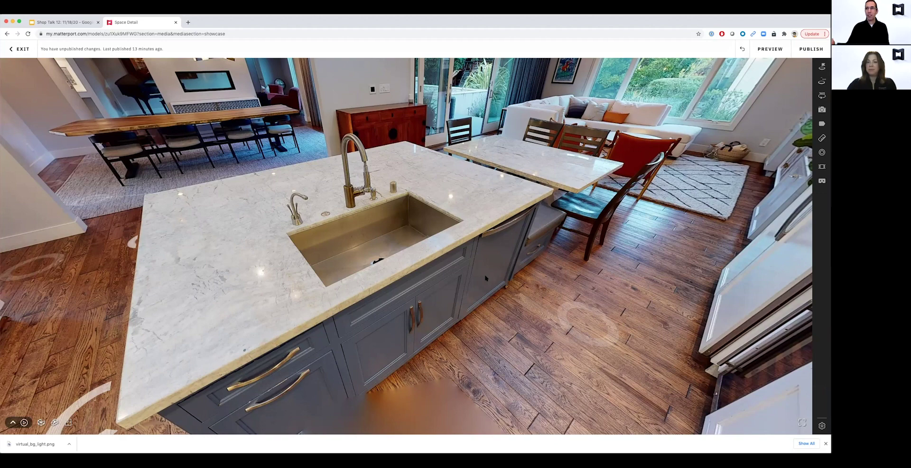
pyautogui.click(320, 221)
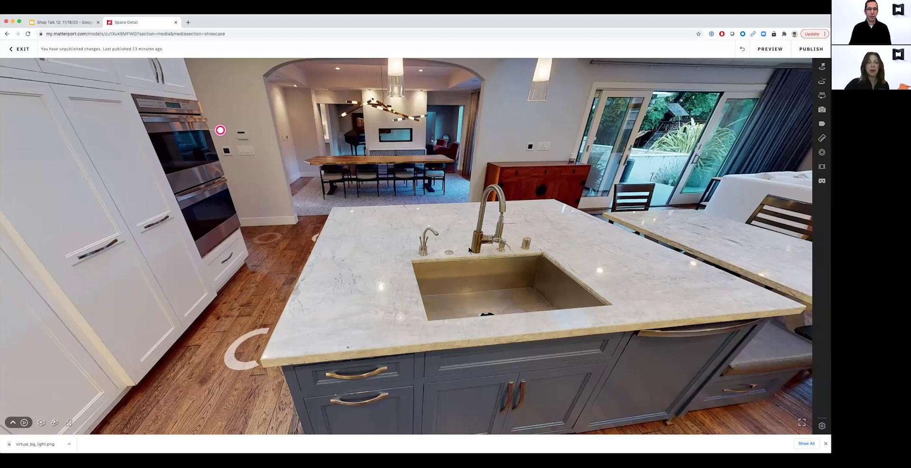
pyautogui.click(453, 227)
pyautogui.click(530, 272)
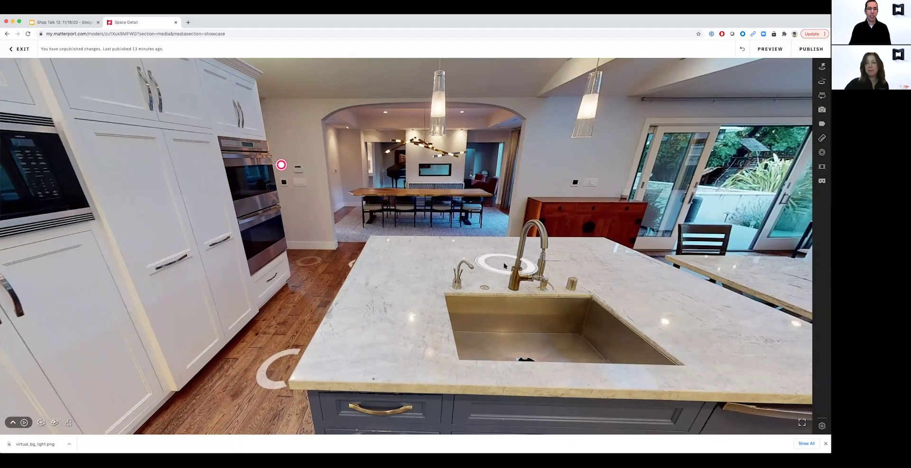